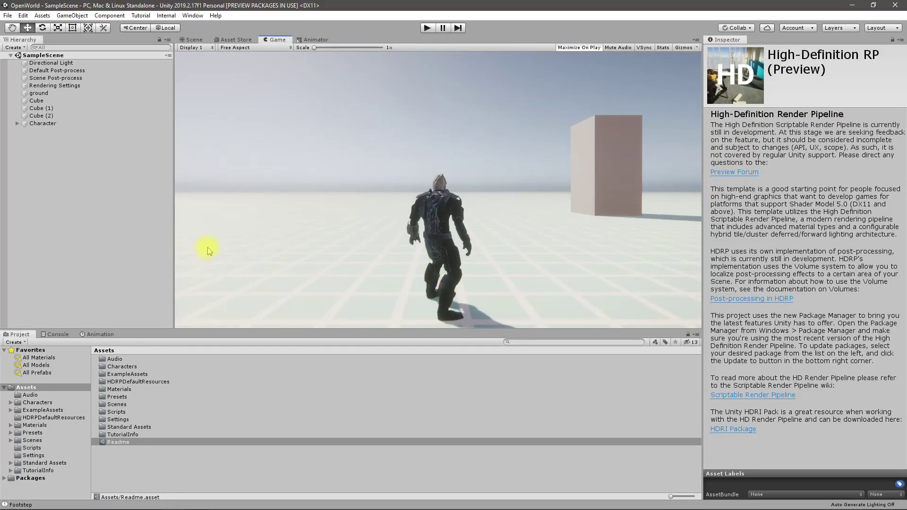
Play-test the character walking rightward, then stop play mode
click(426, 28)
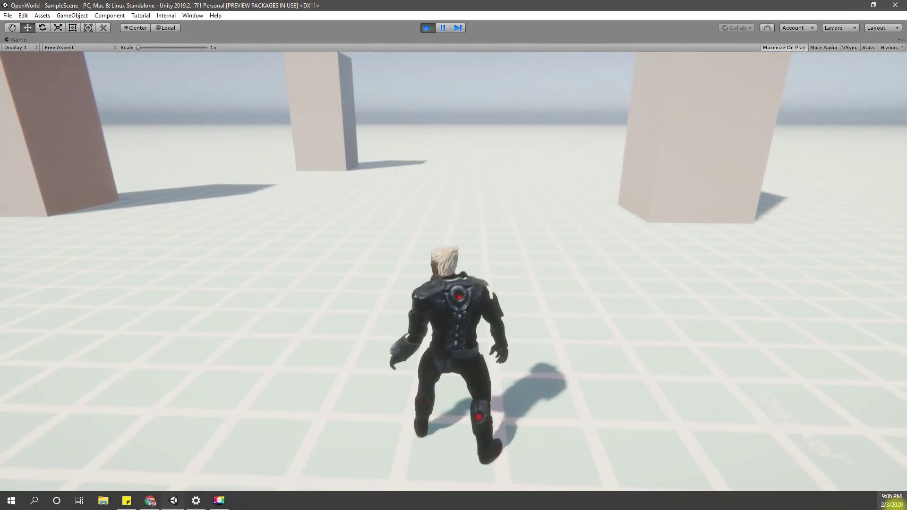
key(d)
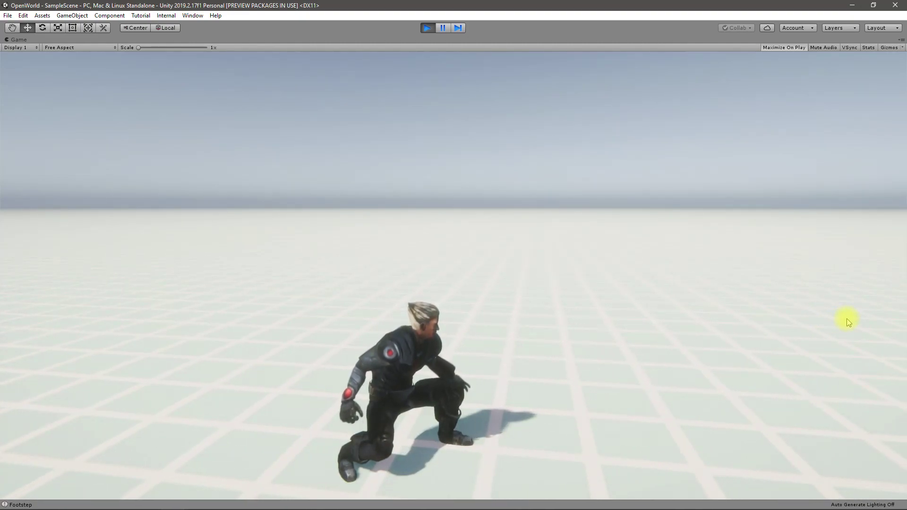
key(ctrl+p)
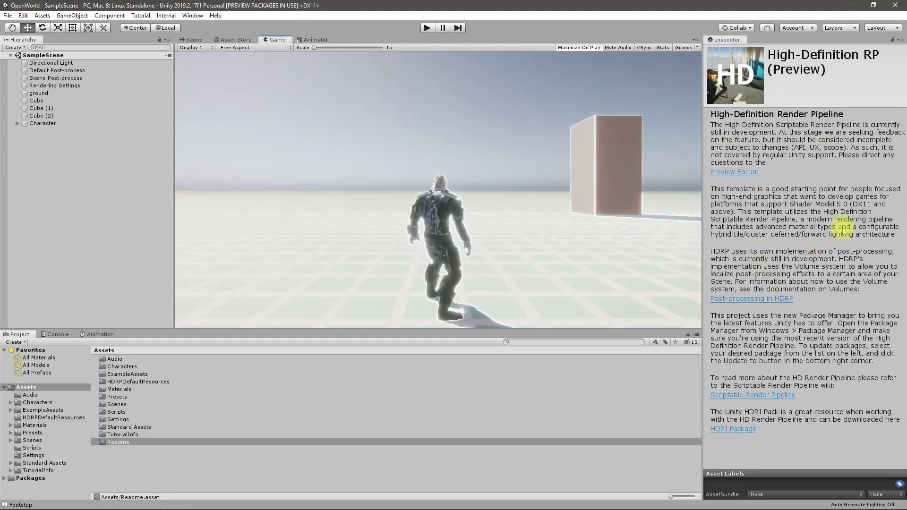
Open the Crouching blend tree, preview its Velocity blend, and inspect both motion entries
click(313, 41)
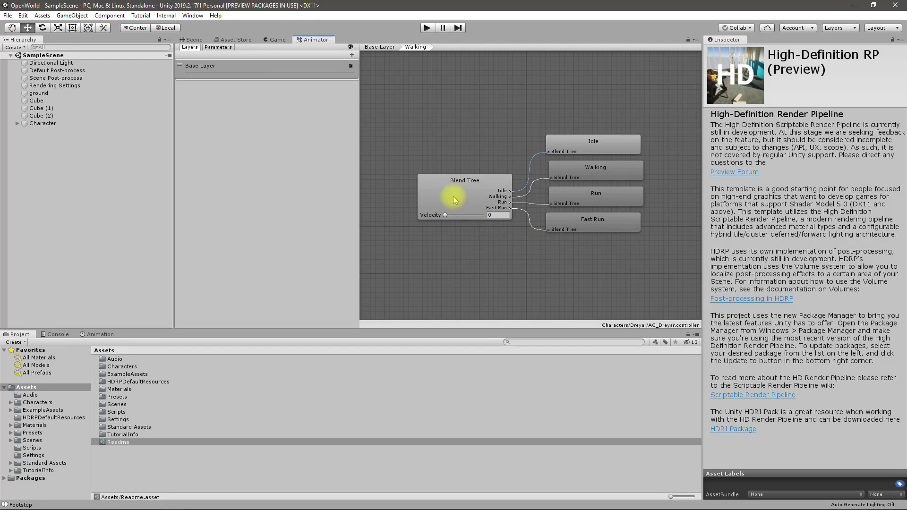
click(381, 47)
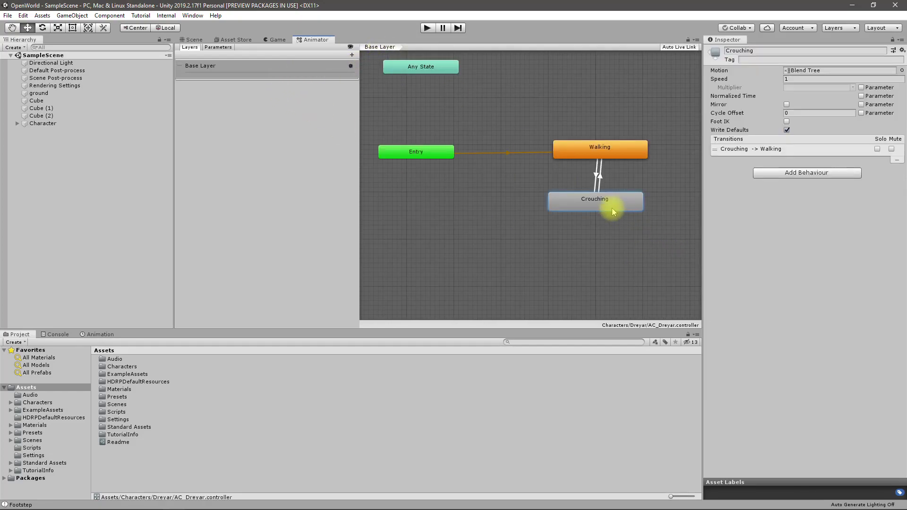
double_click(609, 207)
click(457, 194)
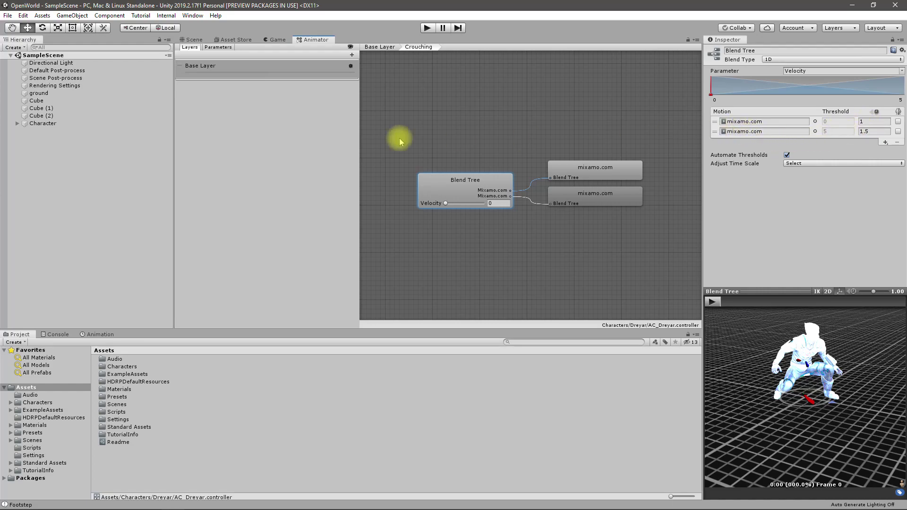
mouse_move(447, 206)
mouse_down()
mouse_move(493, 191)
mouse_move(426, 195)
mouse_up()
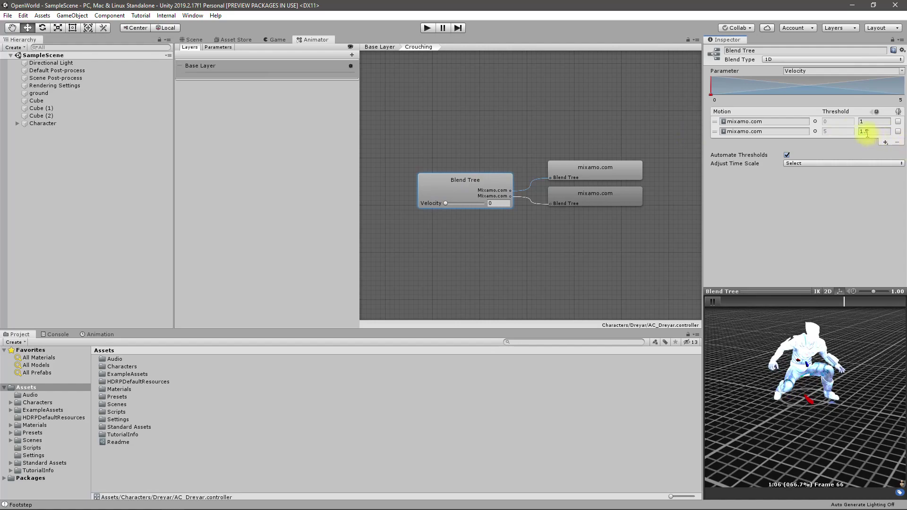
click(834, 122)
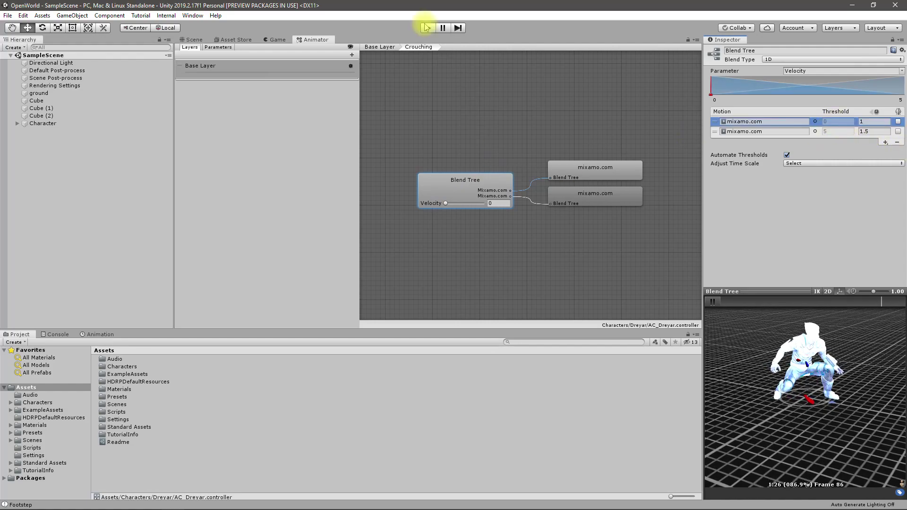
mouse_move(447, 205)
mouse_down()
mouse_move(475, 204)
mouse_move(445, 204)
mouse_up()
click(849, 132)
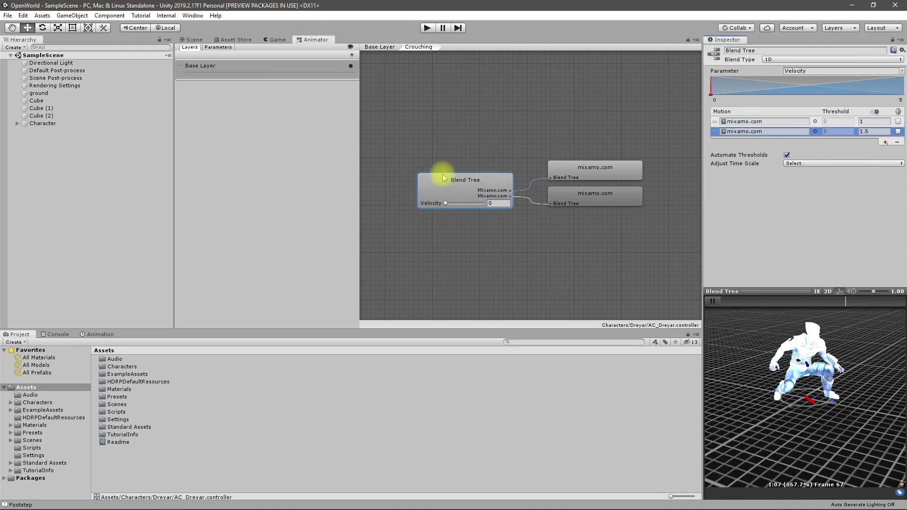
Disable Automate Thresholds, compare the Walking tree's thresholds, and return to the Crouching tree
click(787, 155)
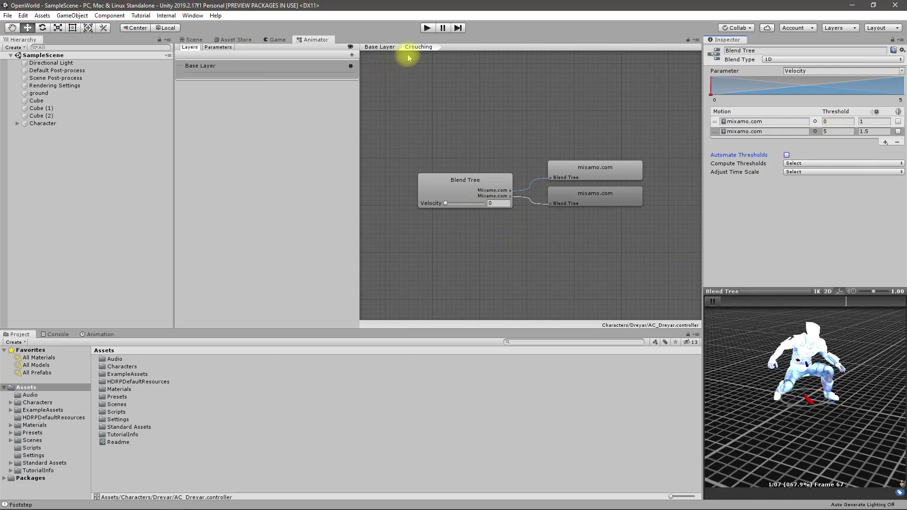
click(380, 47)
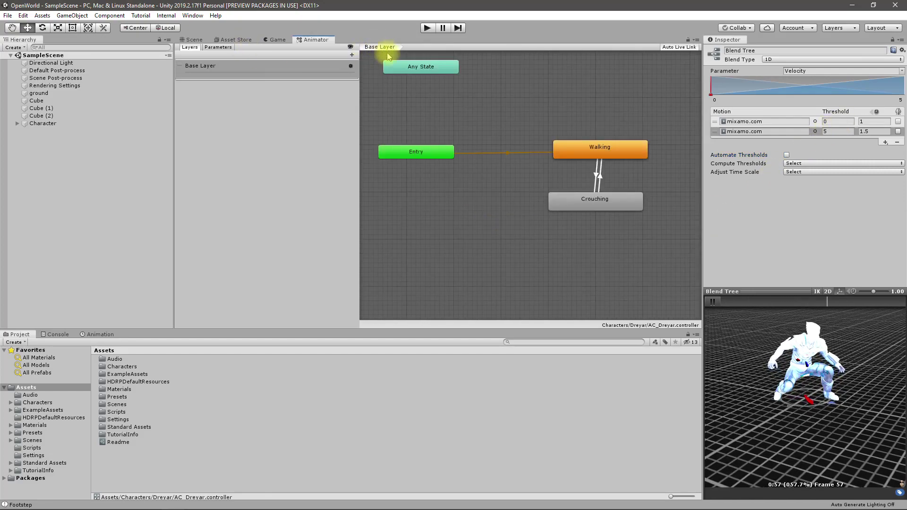
double_click(593, 150)
click(455, 188)
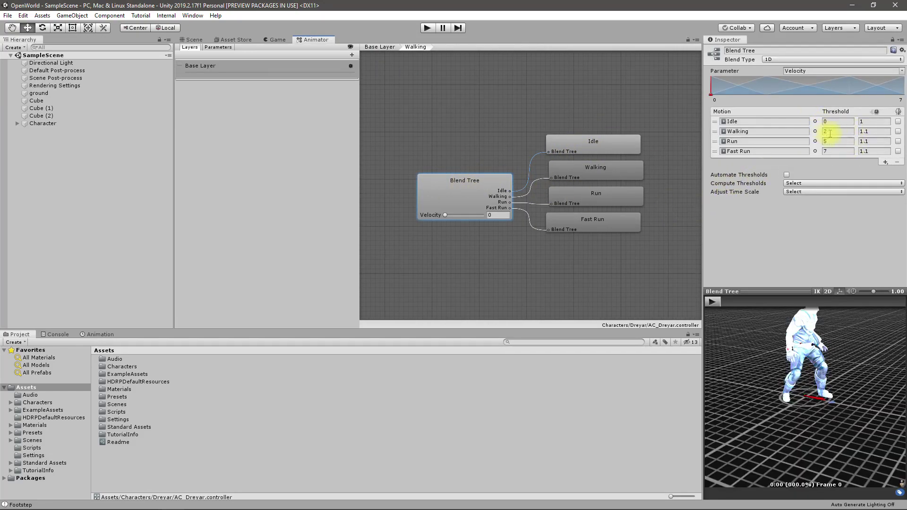
click(380, 46)
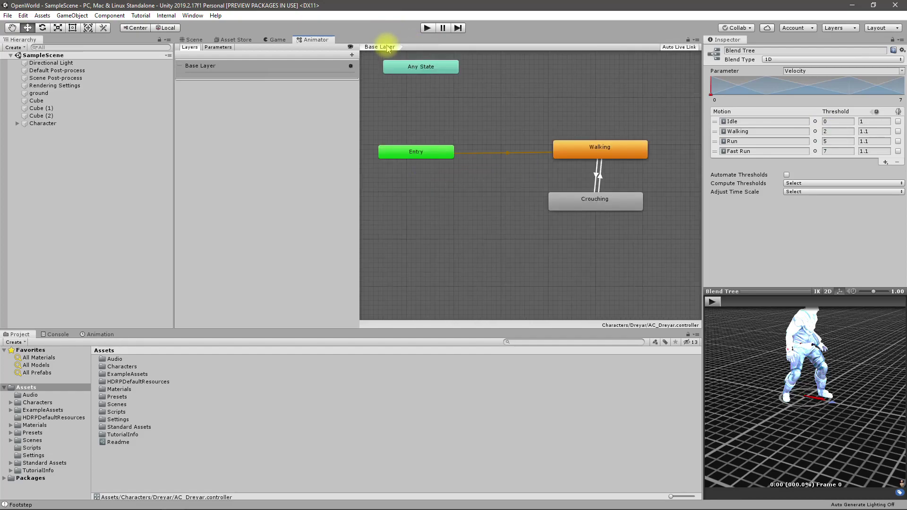
double_click(605, 210)
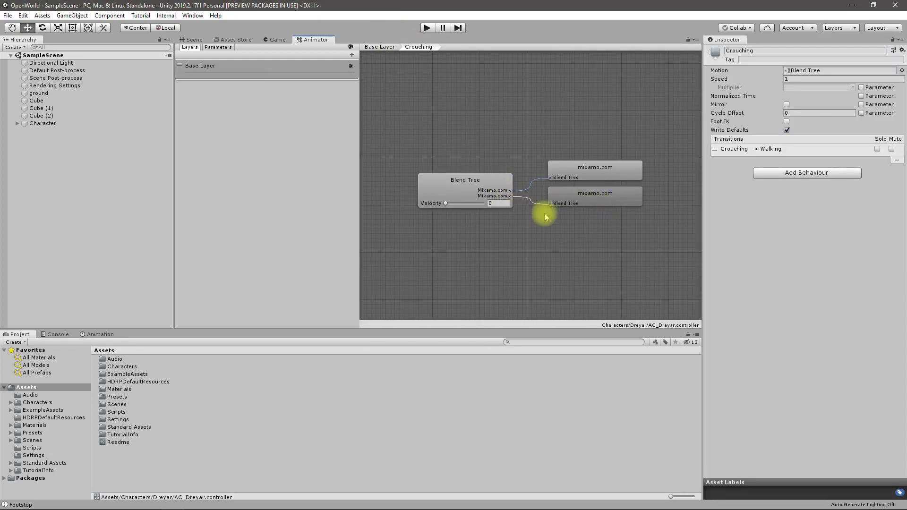
click(458, 190)
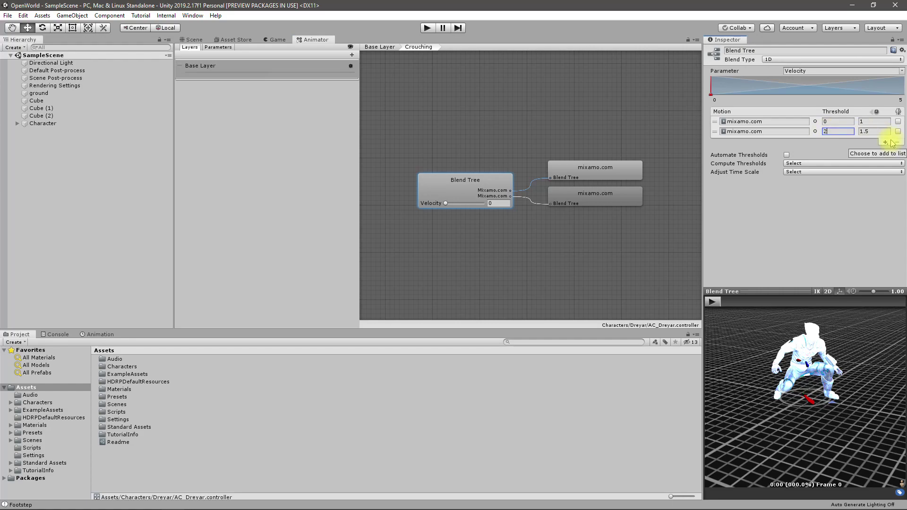
Play-test the character crouching (C) and walking right (D), then stop play mode
click(428, 28)
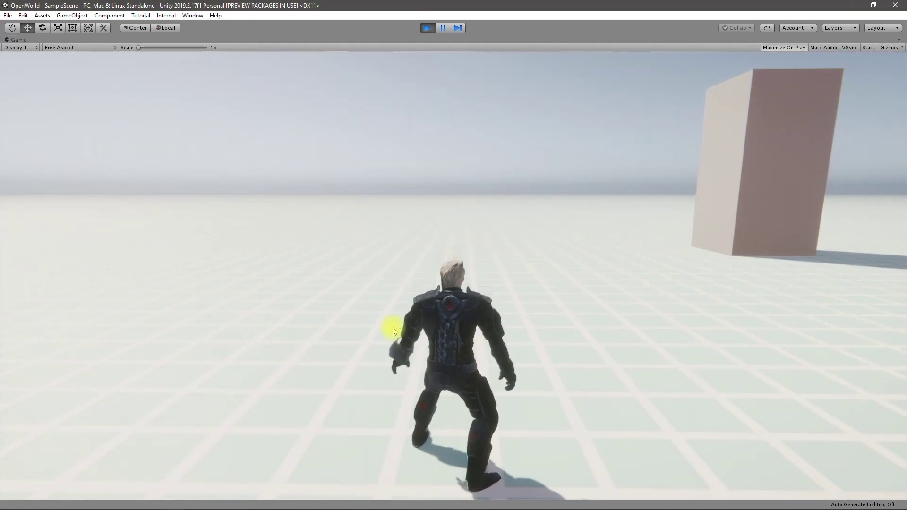
key(c)
key(d)
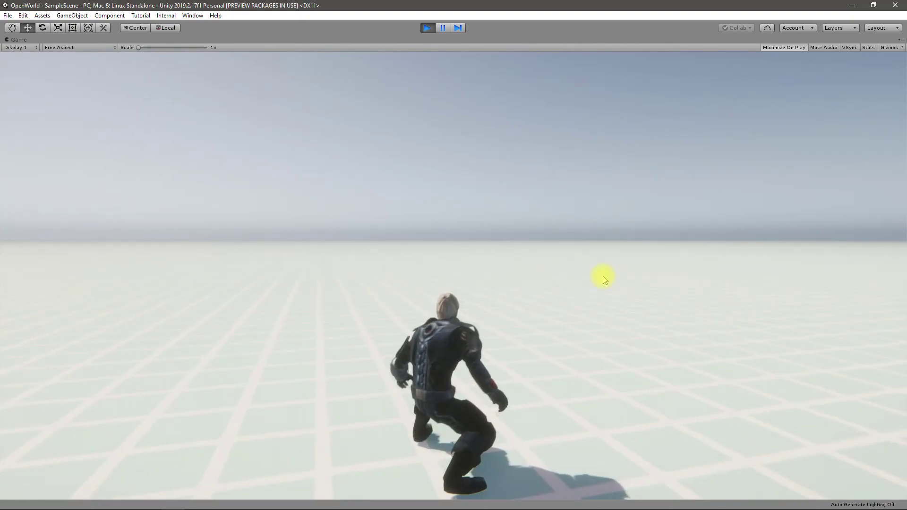
key(ctrl+p)
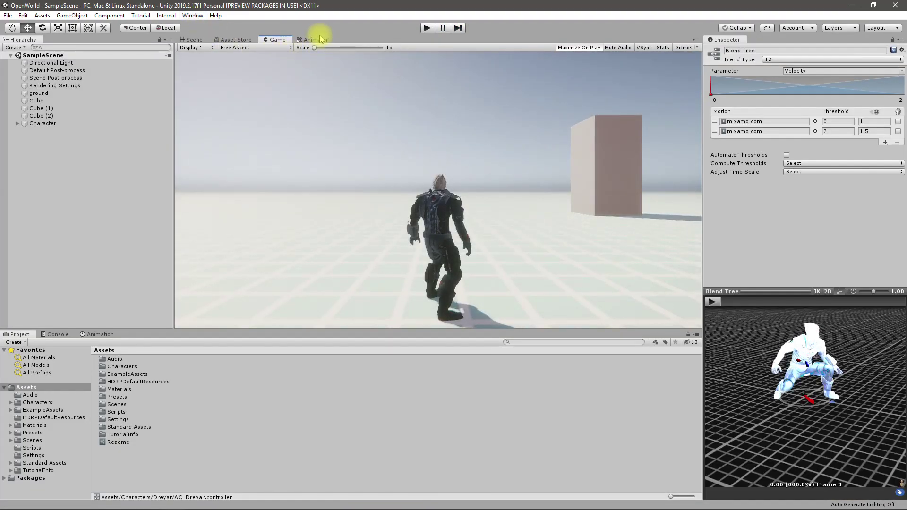
click(317, 40)
click(570, 198)
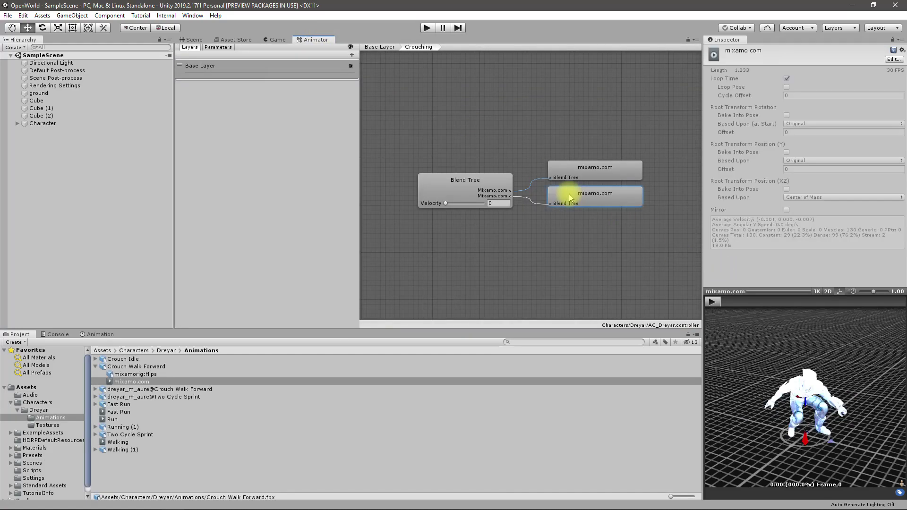
click(464, 183)
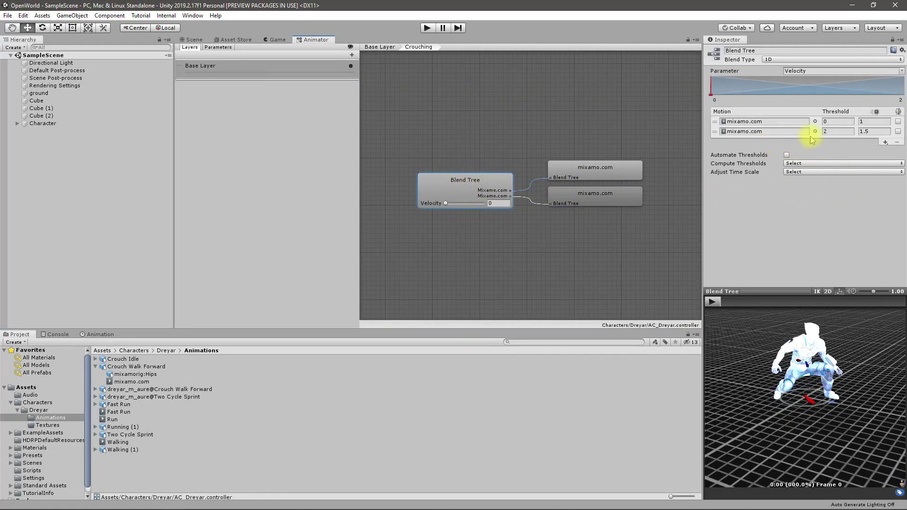
click(874, 132)
text(1)
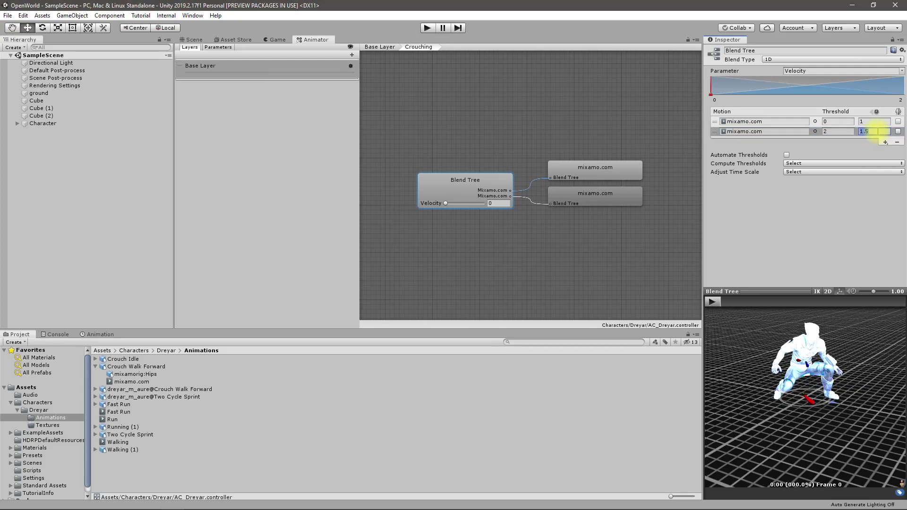
click(428, 27)
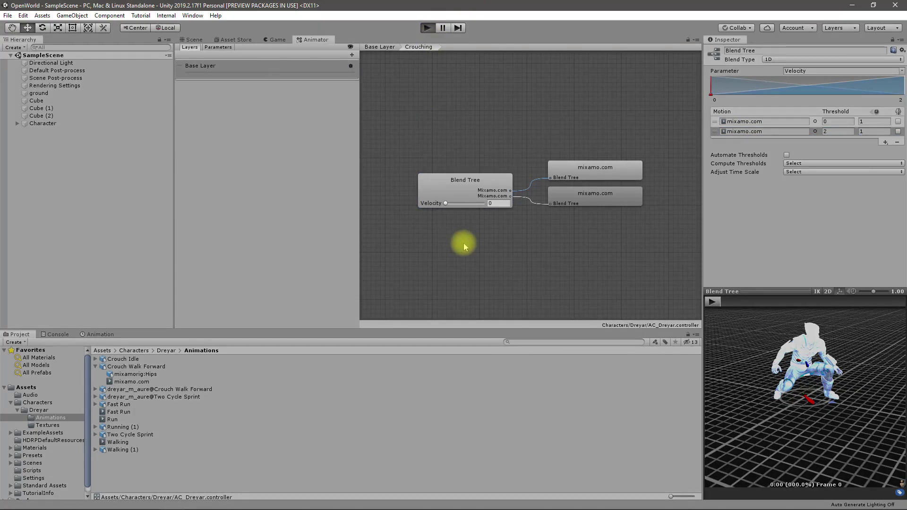
key(w)
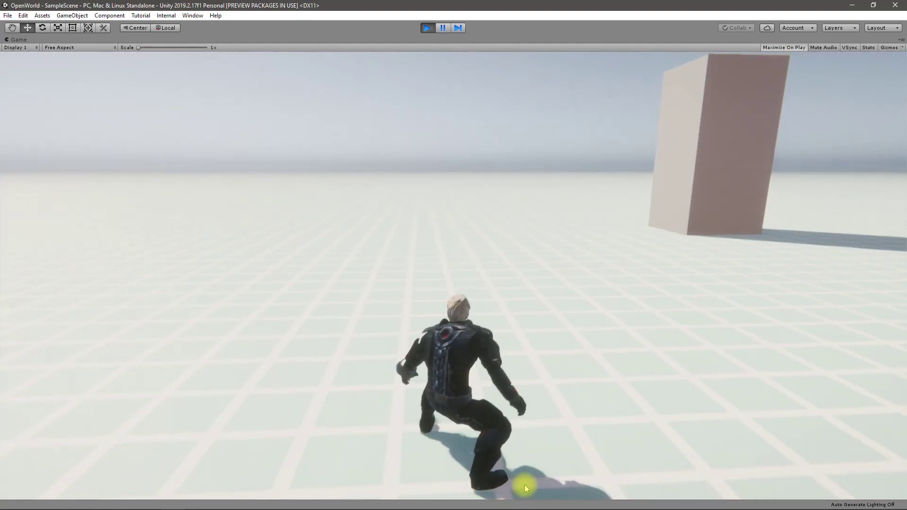
key(d)
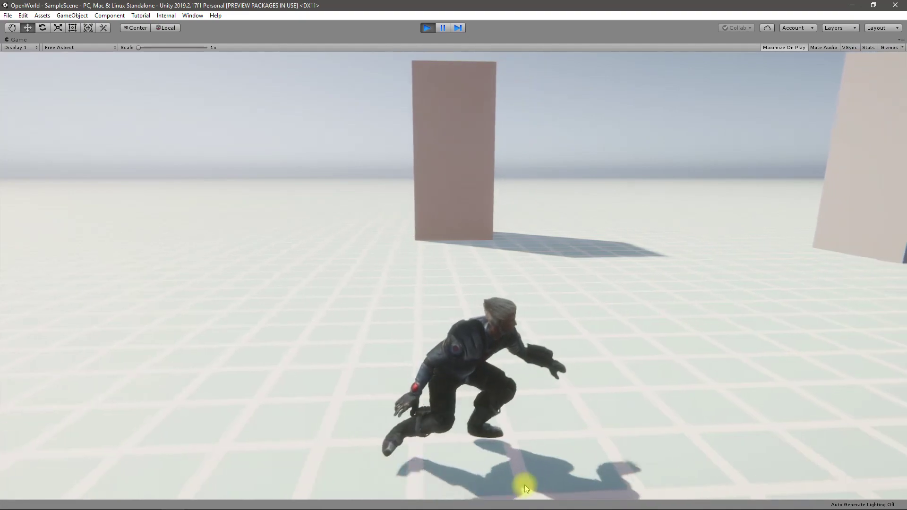
key(ctrl+p)
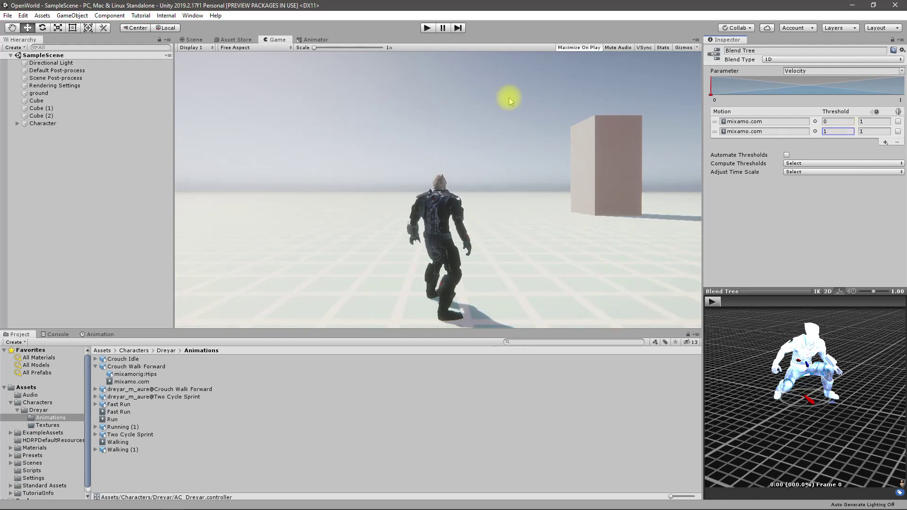
click(427, 28)
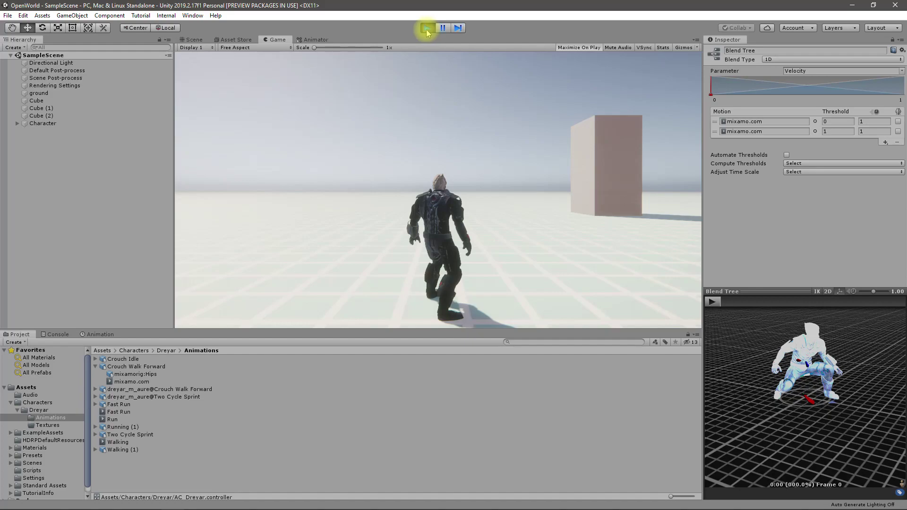
key(shift+space)
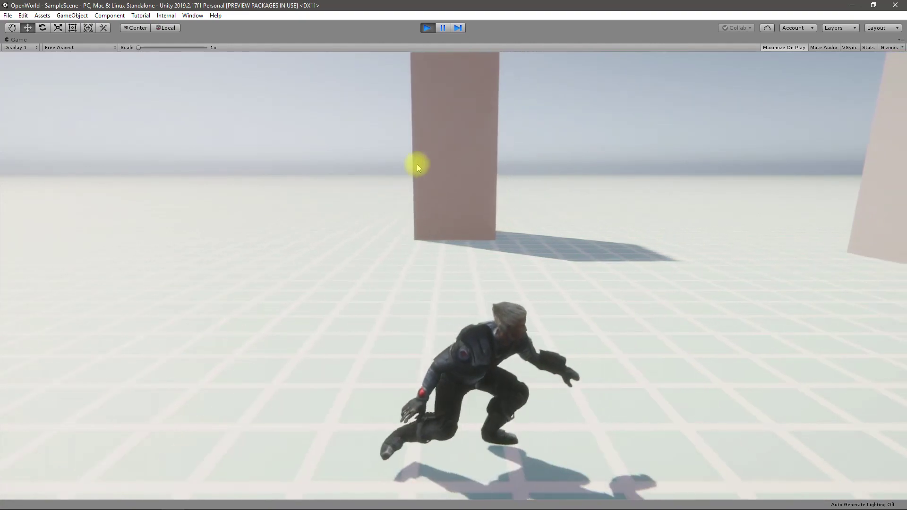
key(ctrl+p)
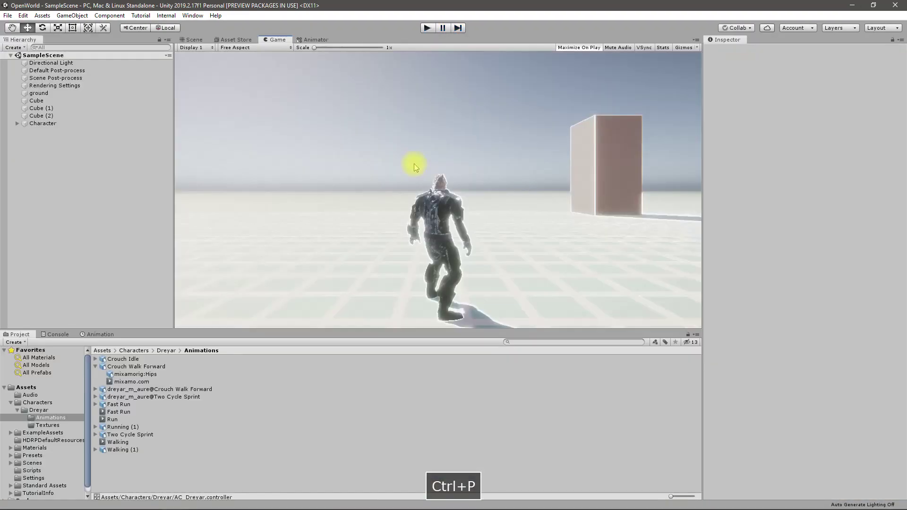
Set the Character's Crouch Speed to 2 under Character Movement and play-test it
click(42, 123)
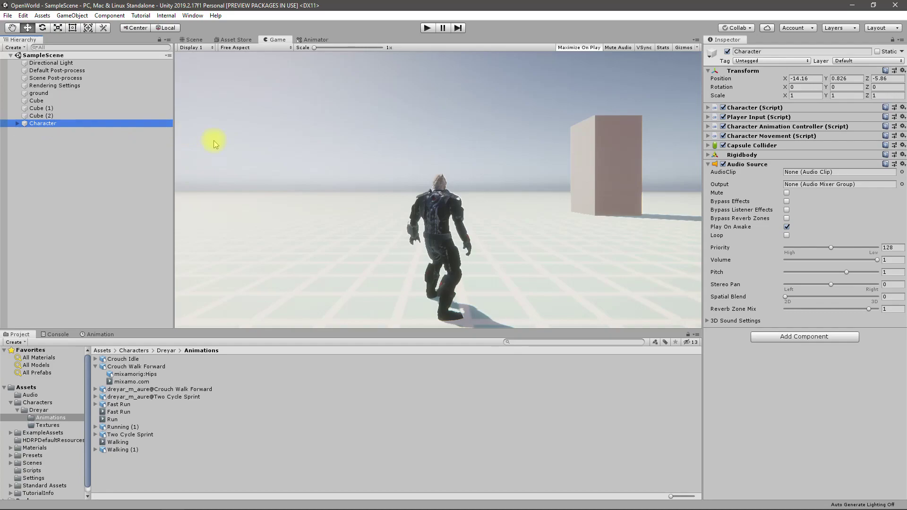
click(709, 136)
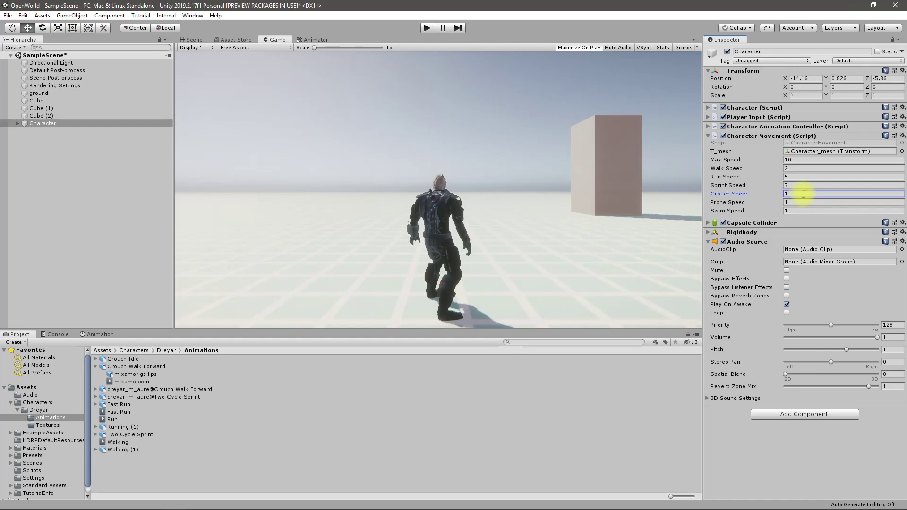
click(427, 28)
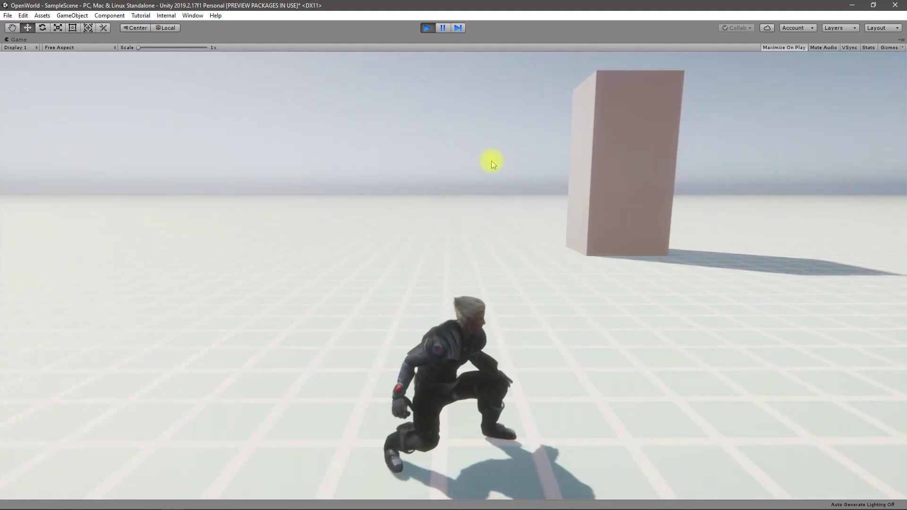
key(ctrl+p)
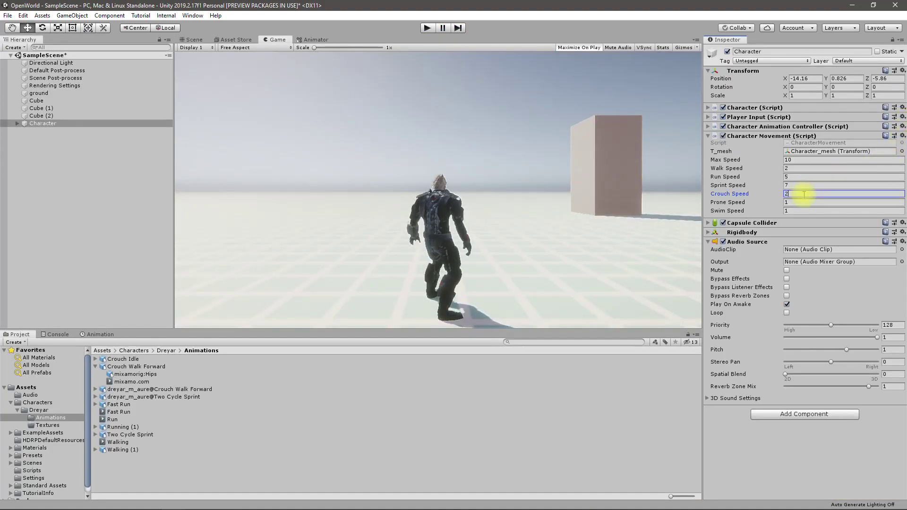
Play-test the new crouch speed again, then select the crouching Blend Tree for threshold 1.1
click(428, 28)
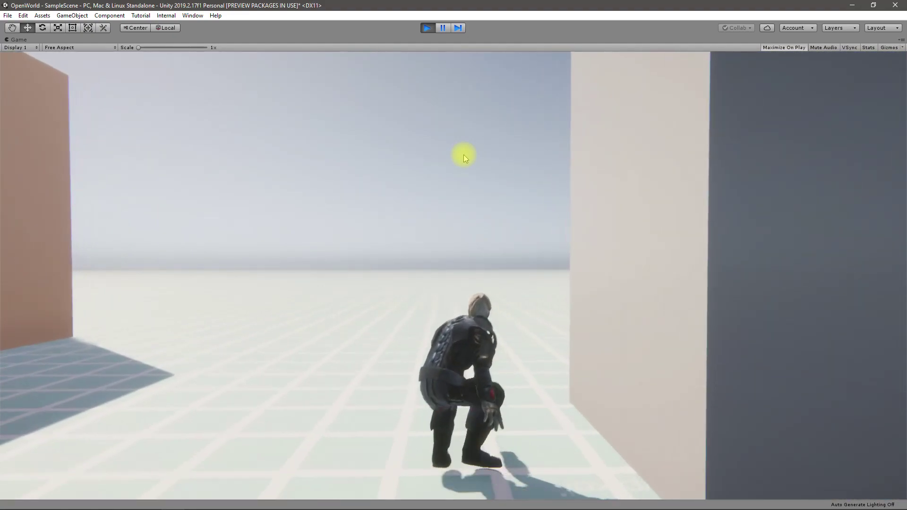
key(ctrl+p)
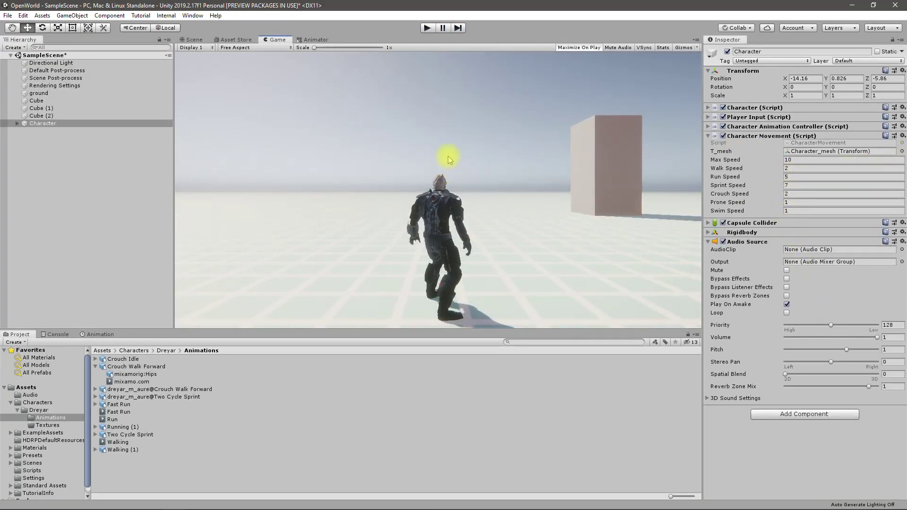
click(316, 40)
click(468, 191)
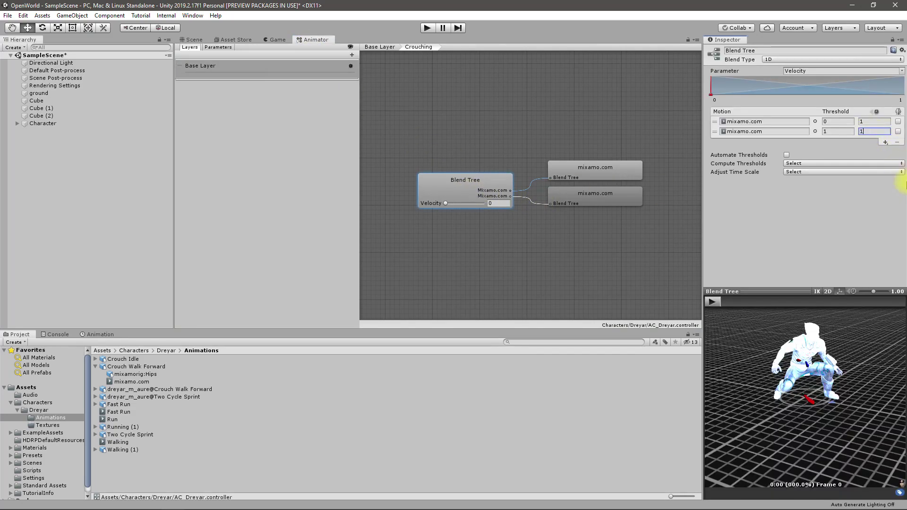
text(.1)
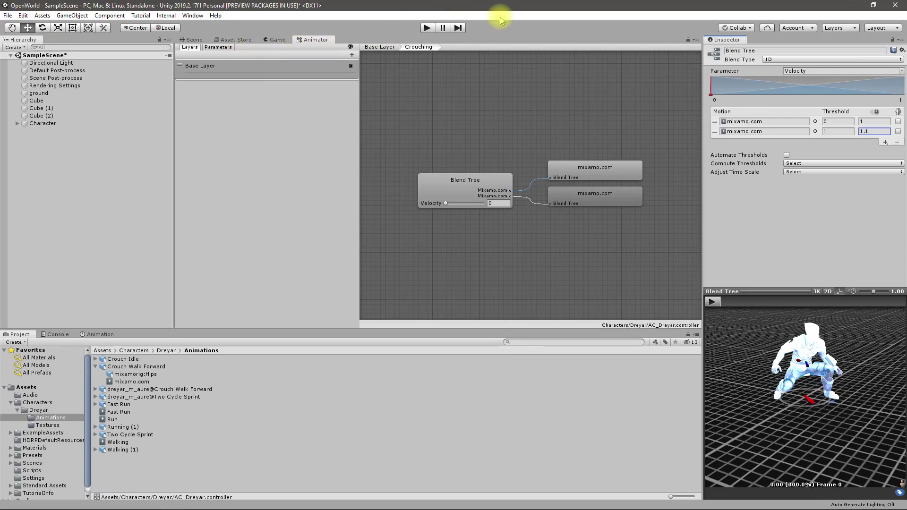
Play-test crouch walking with blend thresholds 1 and 1.1, then stop play mode
click(428, 32)
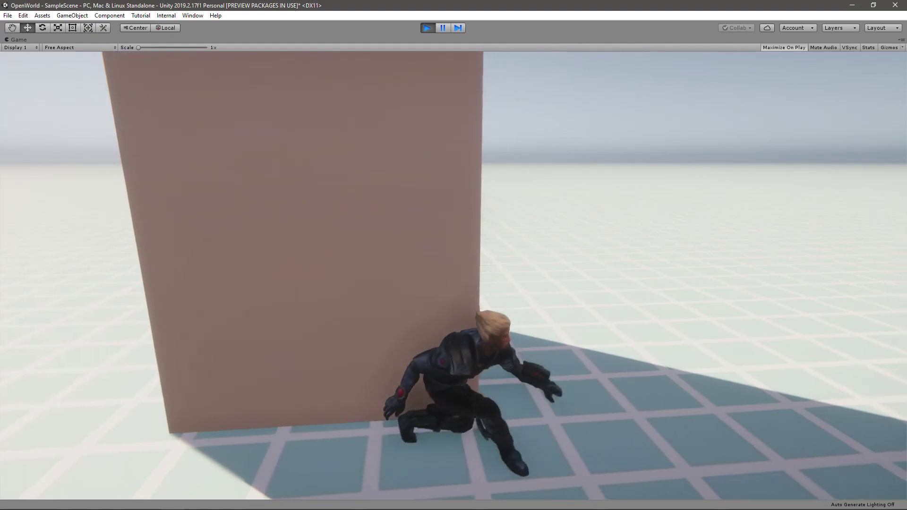
key(ctrl+p)
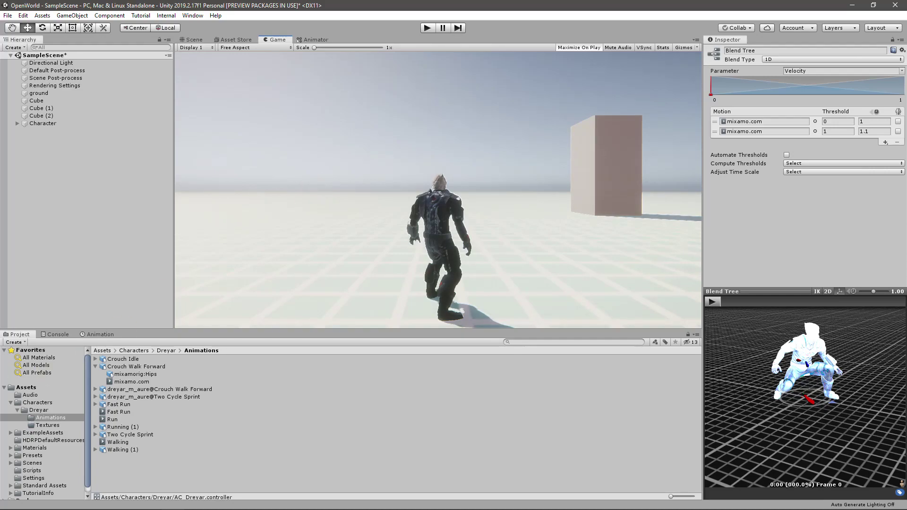
Locate and select the second crouch motion's mixamo.com clip in the Project window
click(310, 41)
click(588, 194)
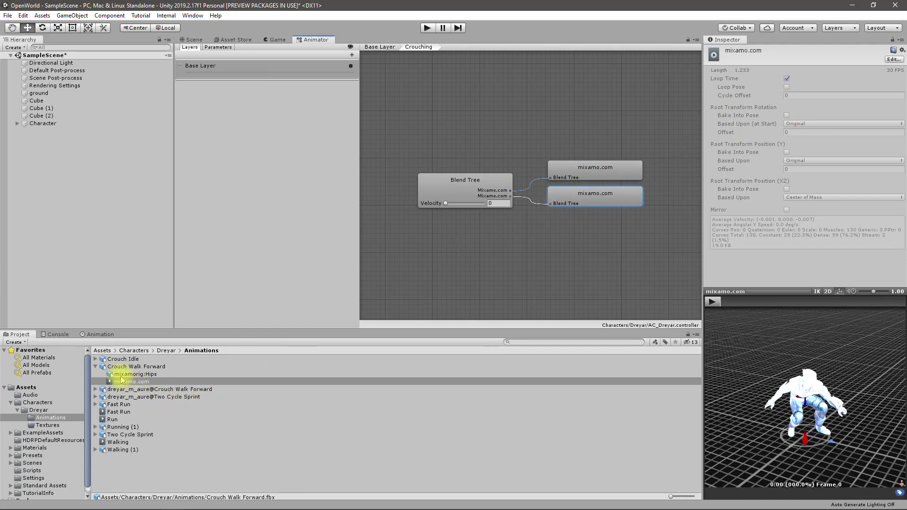
right_click(135, 381)
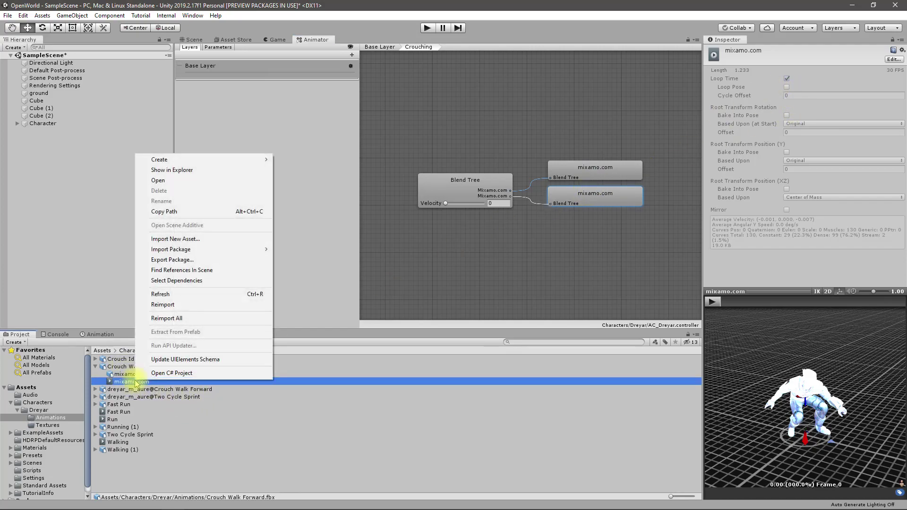
click(131, 382)
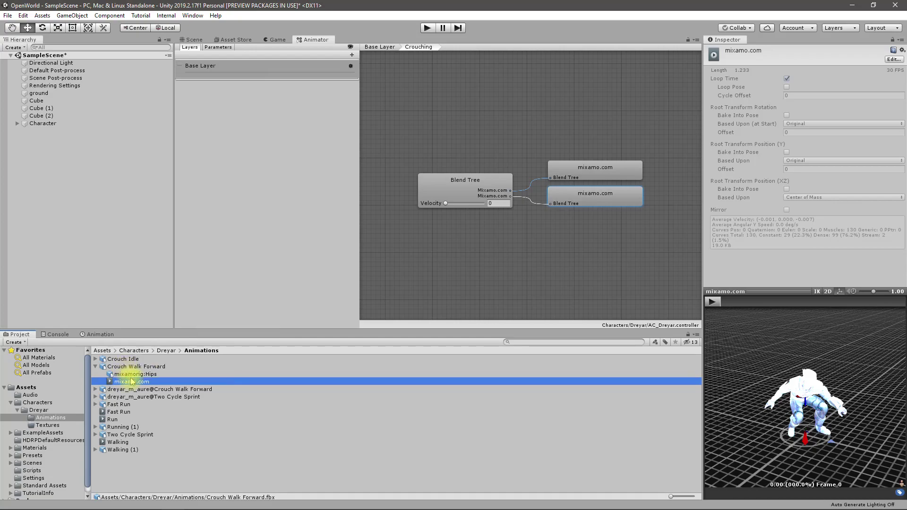
click(128, 374)
click(132, 382)
Duplicate the mixamo.com clip, name the copy Crouch_forward, and collapse Crouch Walk Forward
key(ctrl+d)
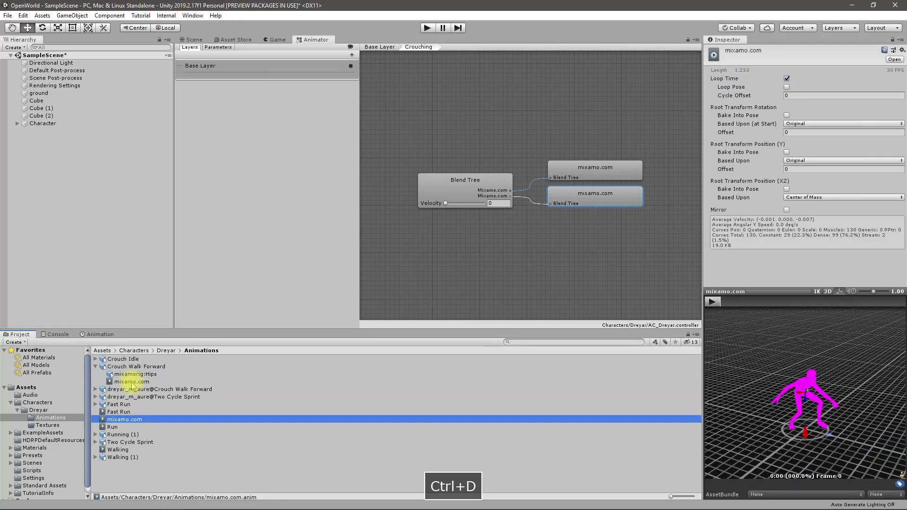
key(F2)
text(Crouch_forward)
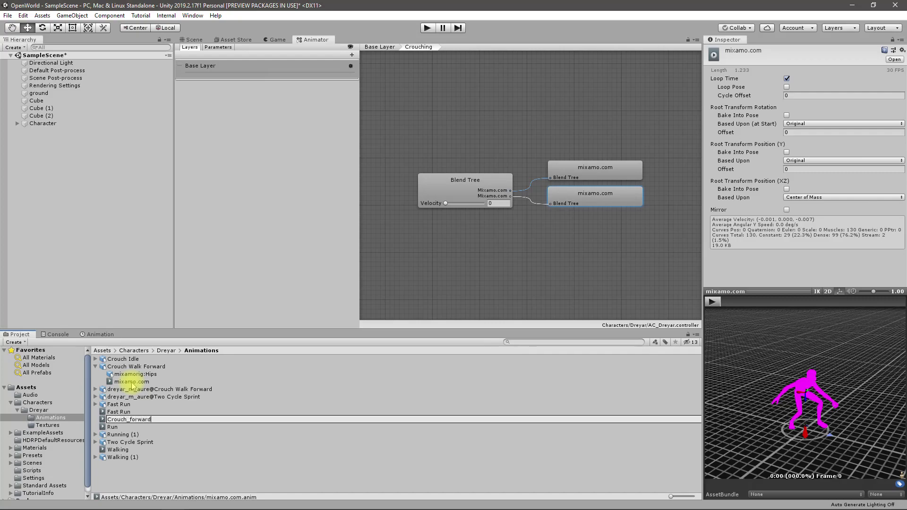
key(Return)
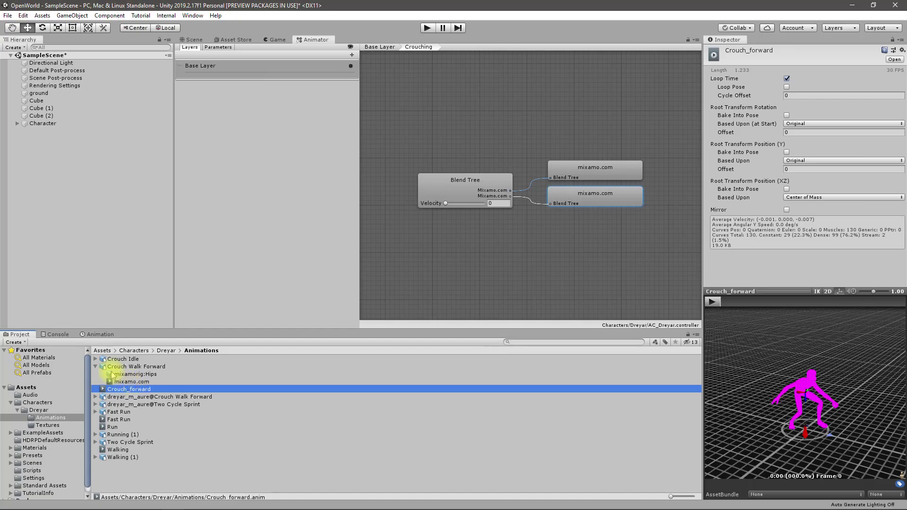
click(102, 367)
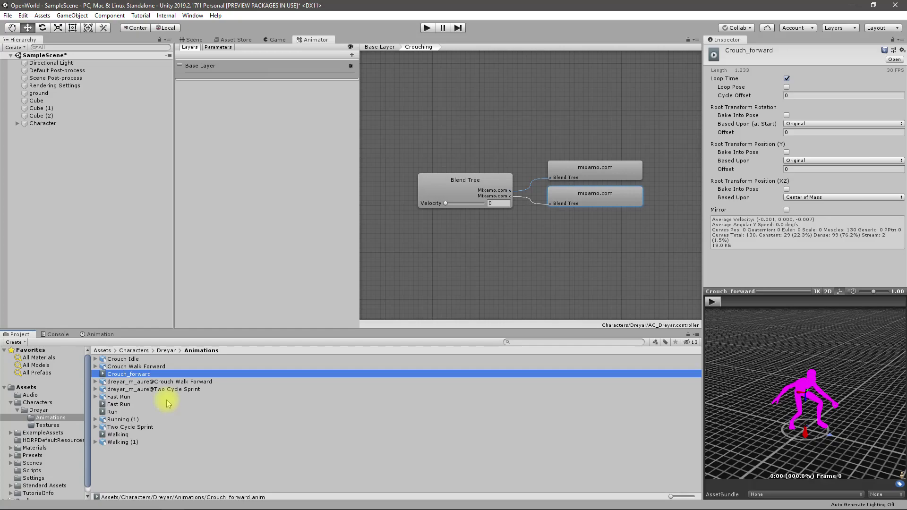
Select Character_mesh and check its clips in the Animation window's dropdown
click(42, 124)
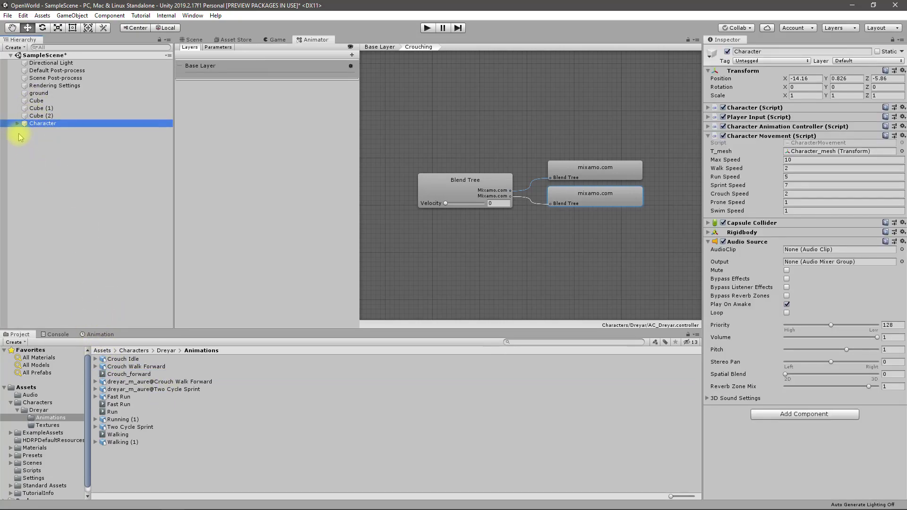
click(17, 124)
click(64, 130)
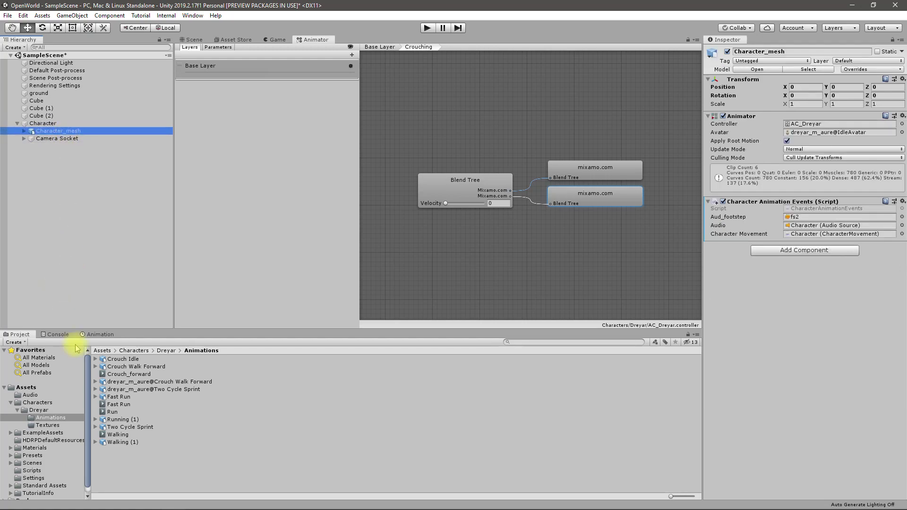
click(99, 334)
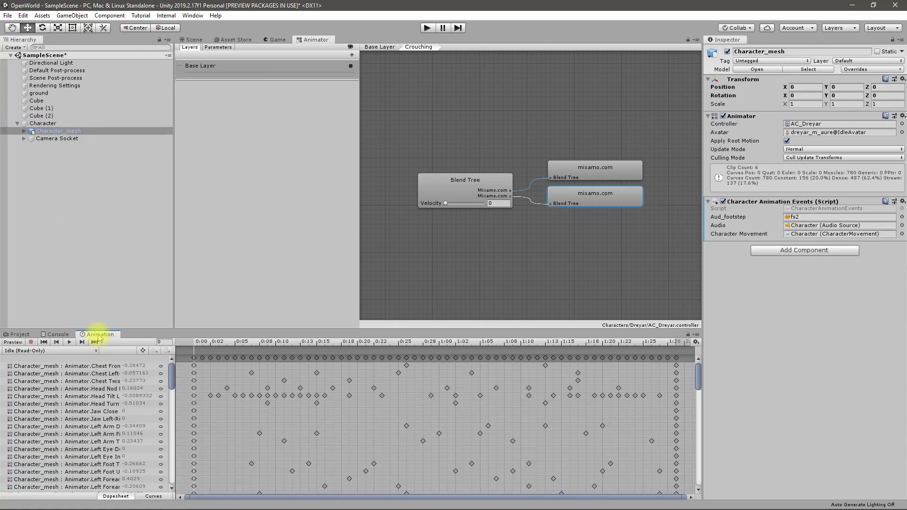
click(51, 350)
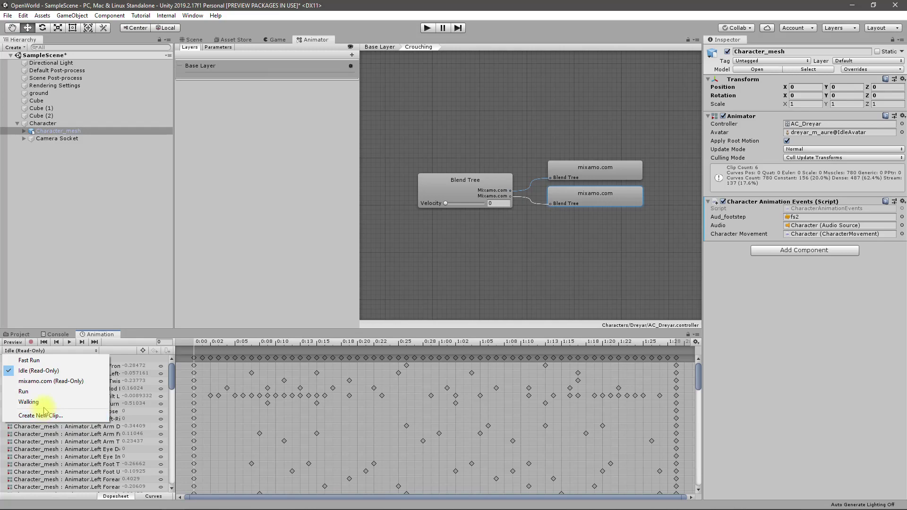
click(450, 186)
Reselect Character_mesh, recheck its clip list, and browse to the Dreyar Animations folder
click(25, 133)
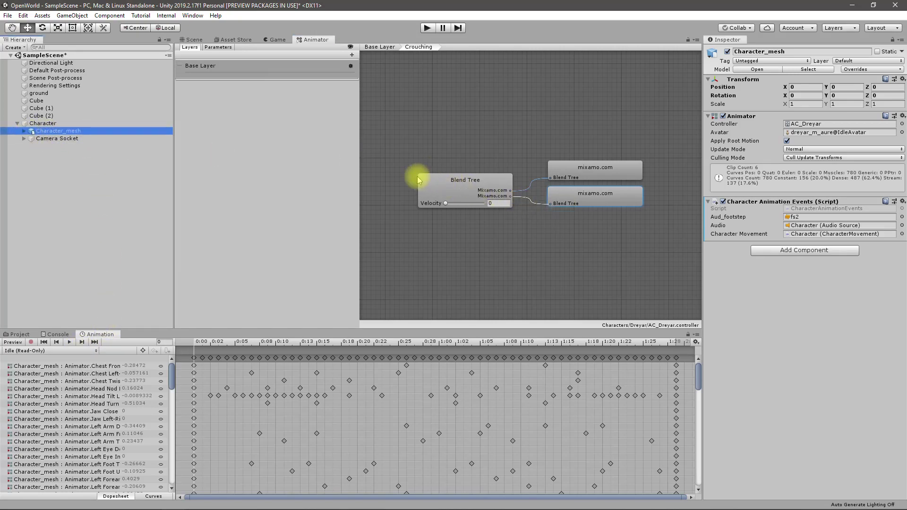
click(439, 189)
click(55, 131)
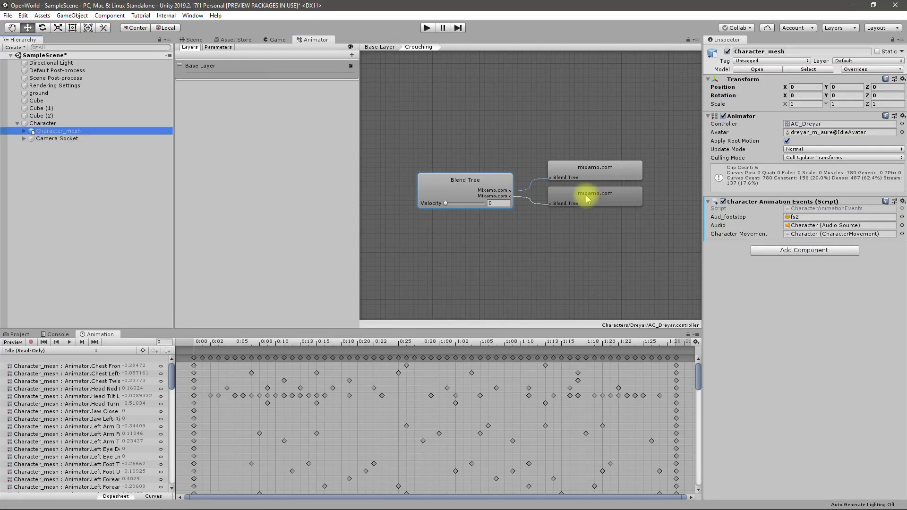
click(57, 351)
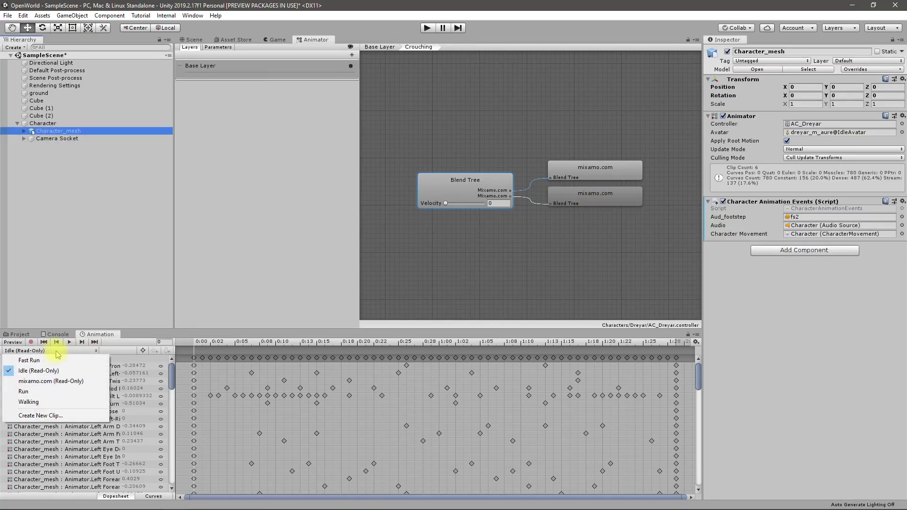
click(23, 334)
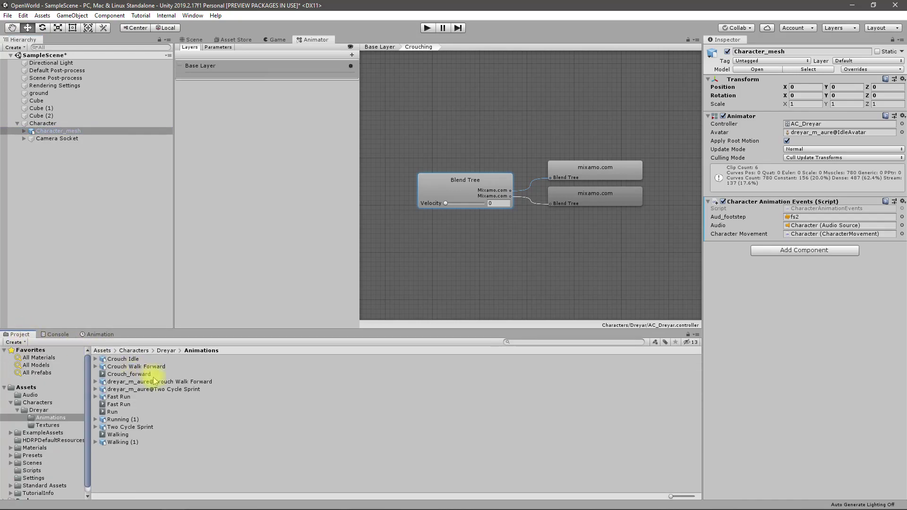
Drag Crouch_forward into the Blend Tree's second Motion field, replacing mixamo.com
click(471, 189)
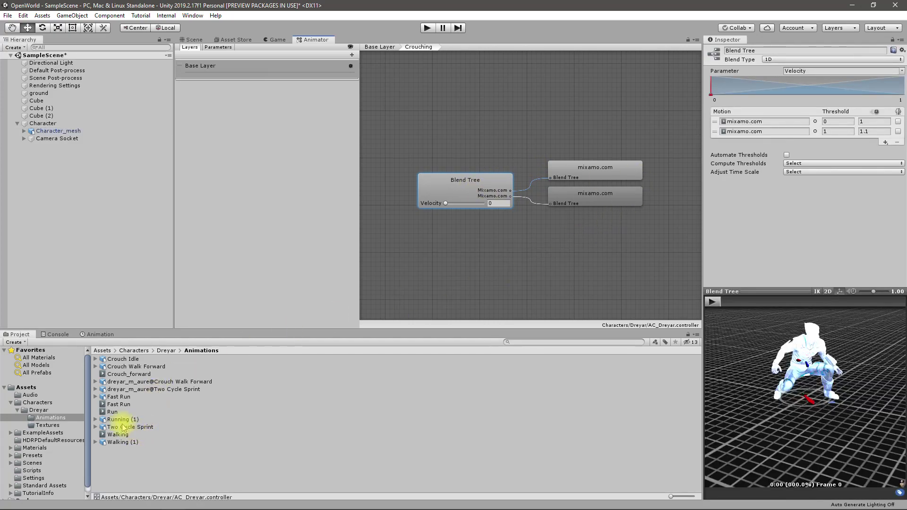
mouse_move(119, 374)
mouse_down()
mouse_move(760, 123)
mouse_move(754, 136)
mouse_up()
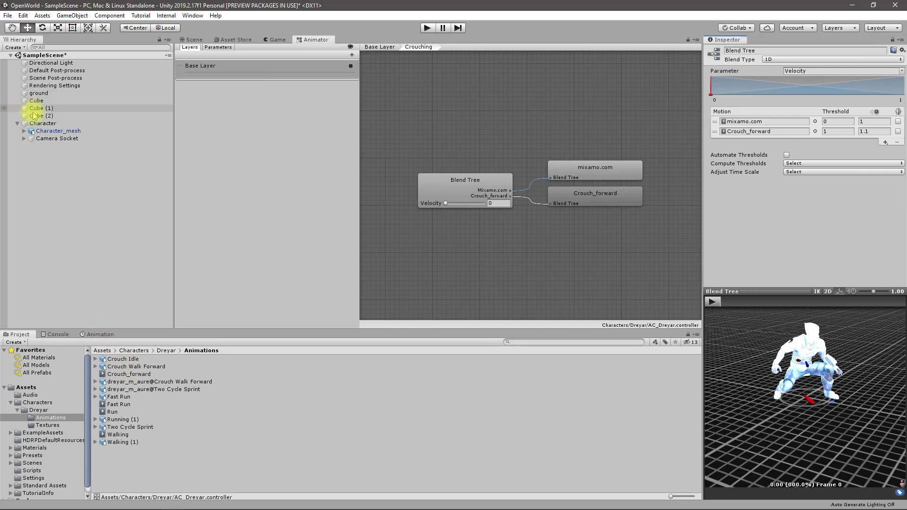
click(50, 130)
Load Crouch_forward into Character_mesh's Animation timeline with preview turned on
click(98, 334)
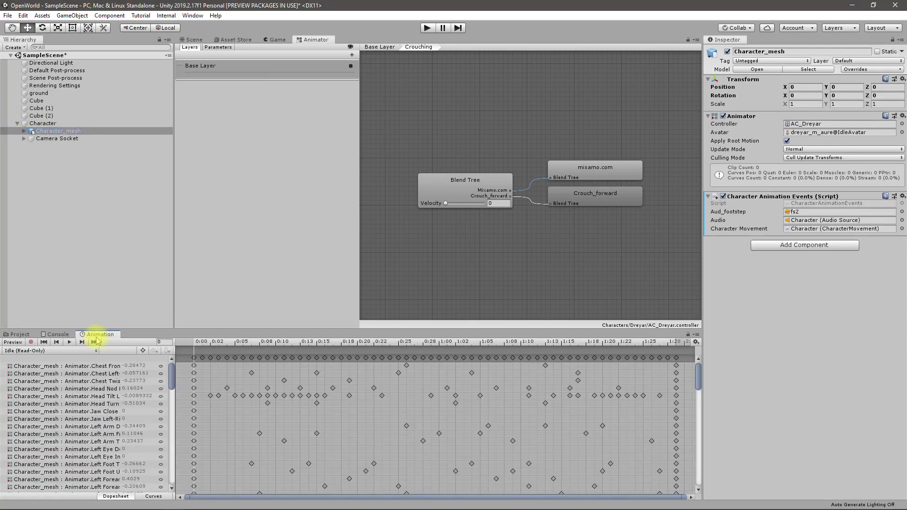
click(46, 351)
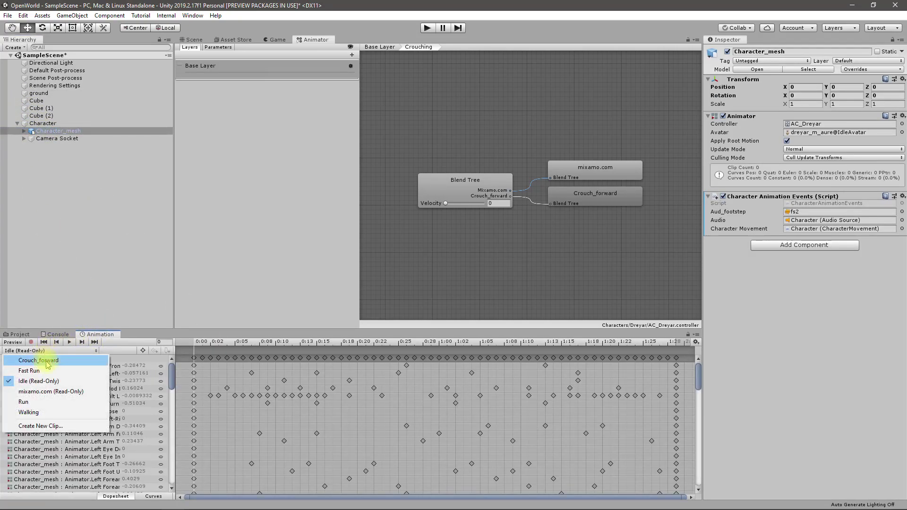
click(47, 361)
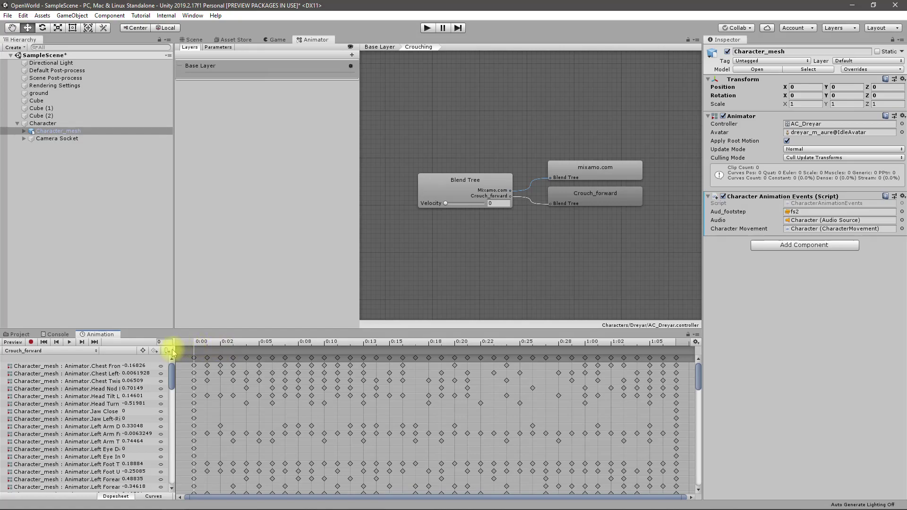
drag(233, 342, 193, 342)
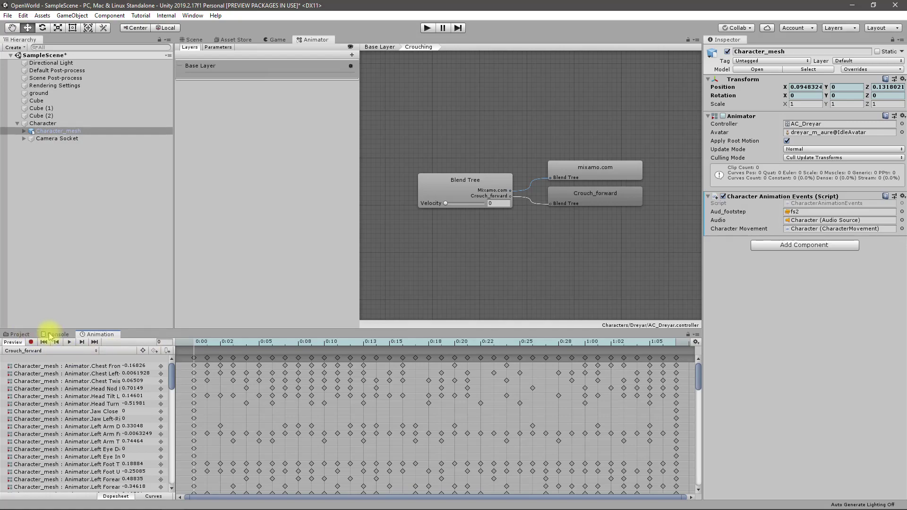
click(464, 182)
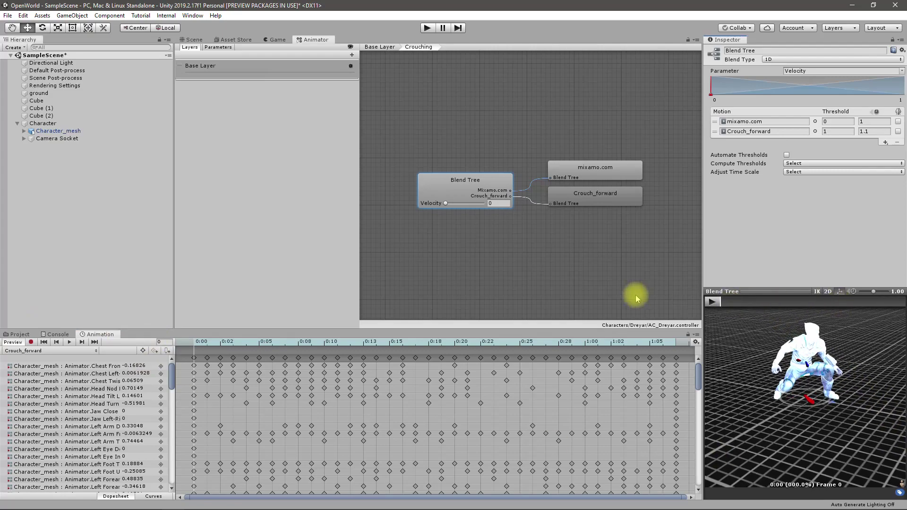
Select the Crouch_forward node, scrub its preview, and move the playhead to about frame 8
click(574, 201)
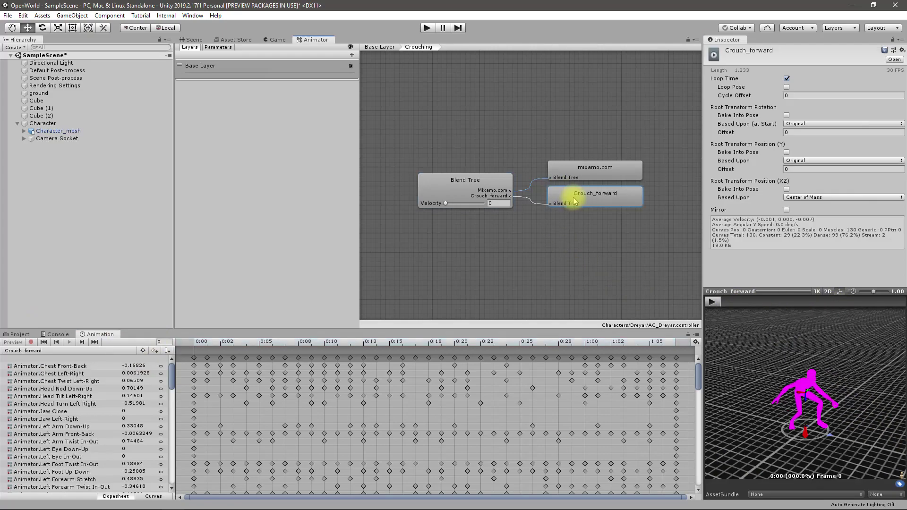
click(732, 300)
mouse_move(733, 301)
mouse_down()
mouse_move(681, 289)
mouse_move(756, 294)
mouse_up()
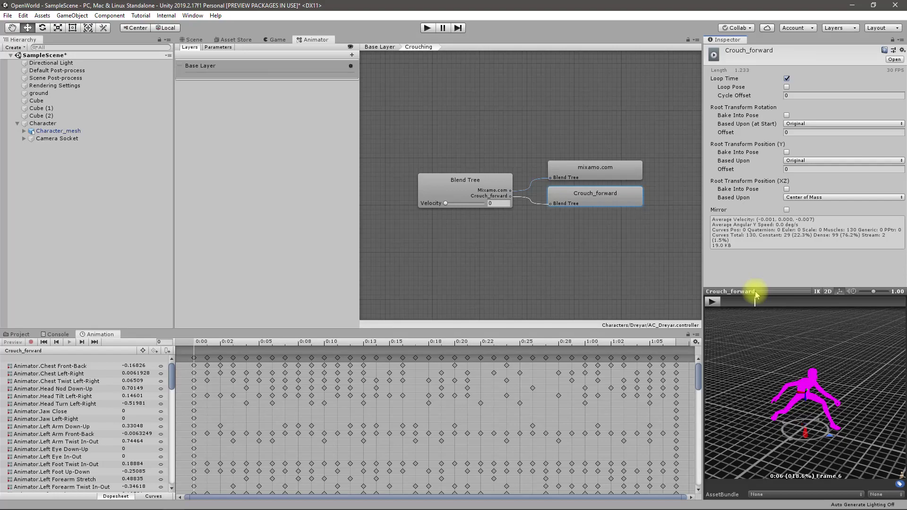
mouse_move(756, 294)
mouse_down()
mouse_move(719, 287)
mouse_move(759, 287)
mouse_up()
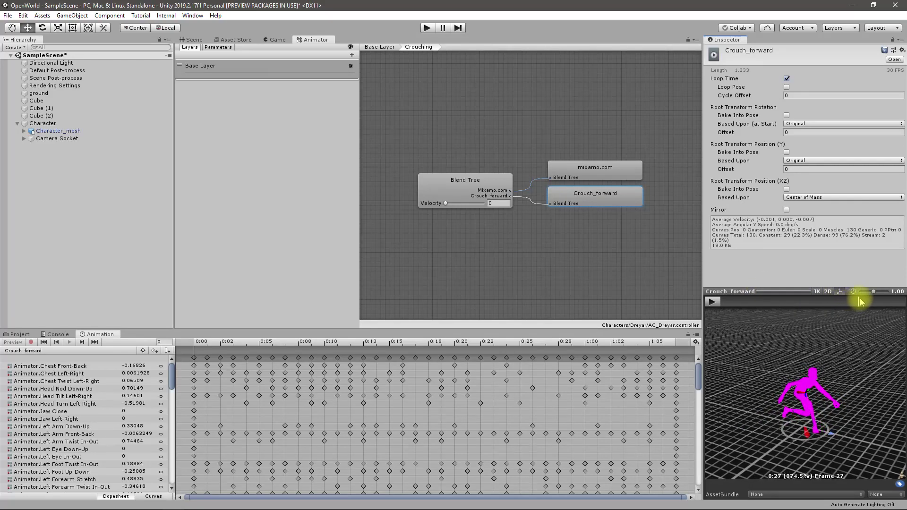
drag(851, 301, 12, 310)
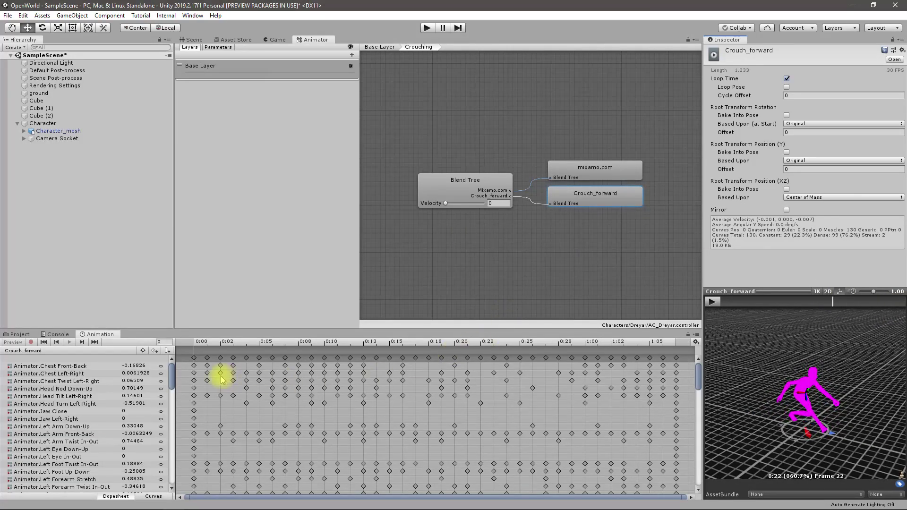
mouse_move(200, 344)
mouse_down()
mouse_move(298, 348)
mouse_move(285, 344)
mouse_up()
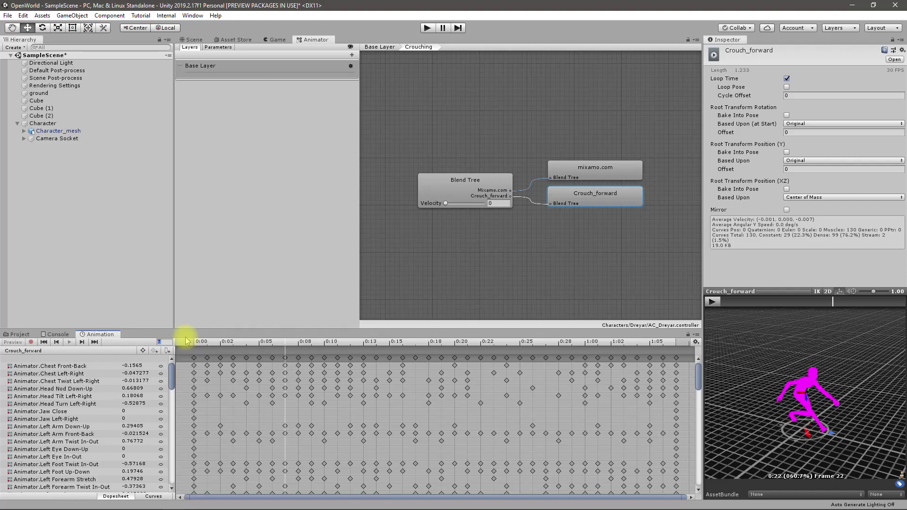
Add an animation event near frame 8 and try assigning Character_mesh as its Object
click(167, 352)
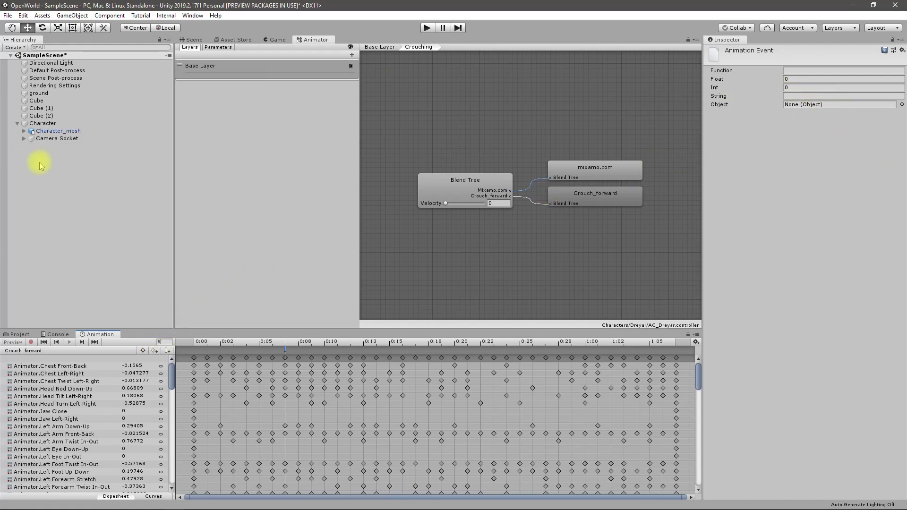
drag(44, 129, 815, 104)
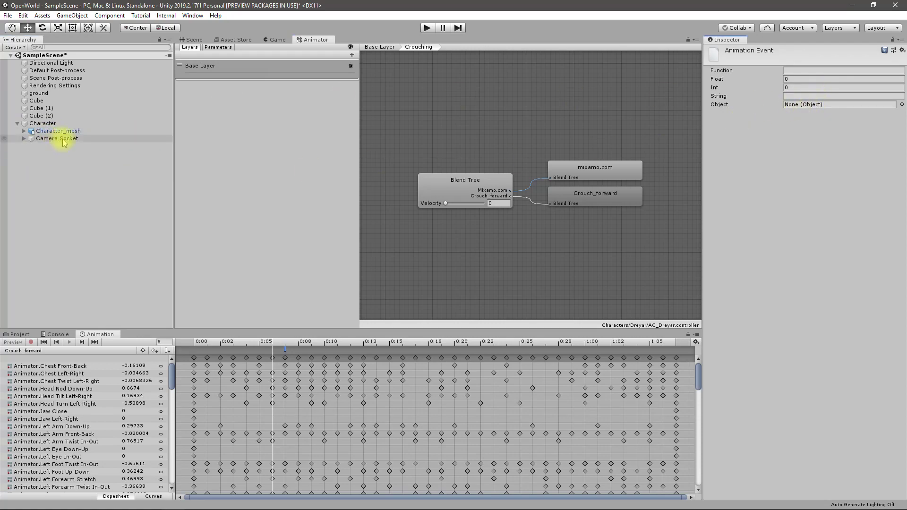
mouse_move(45, 131)
mouse_down()
mouse_move(900, 84)
mouse_move(809, 104)
mouse_up()
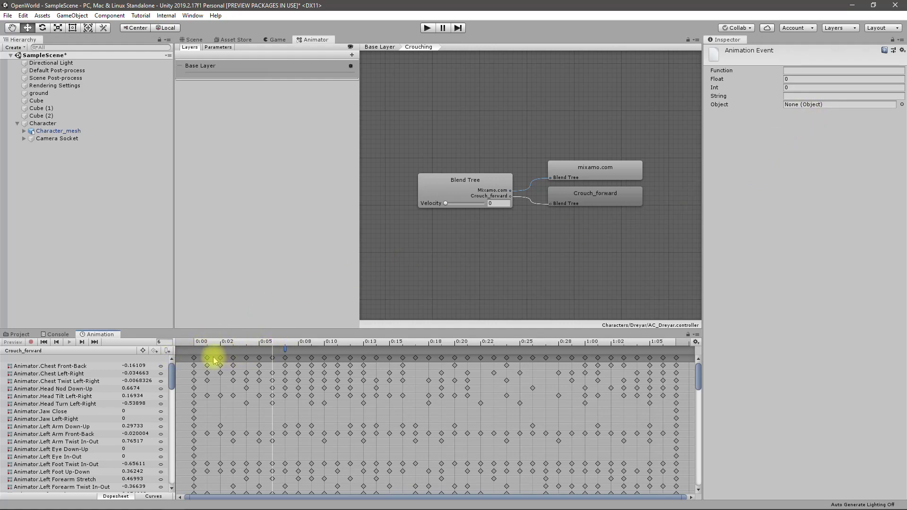
Point the Crouch_forward clip's event at Footstep (float), then select Character in the Hierarchy
click(65, 132)
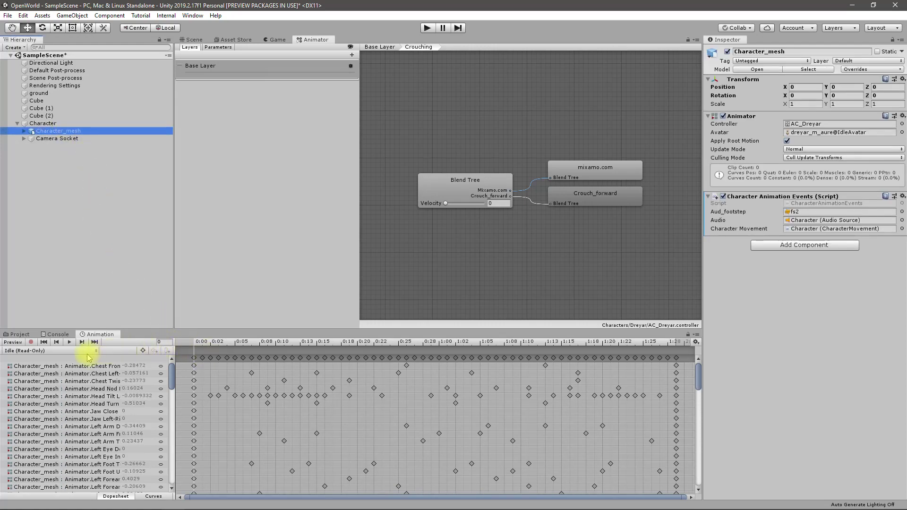
click(43, 351)
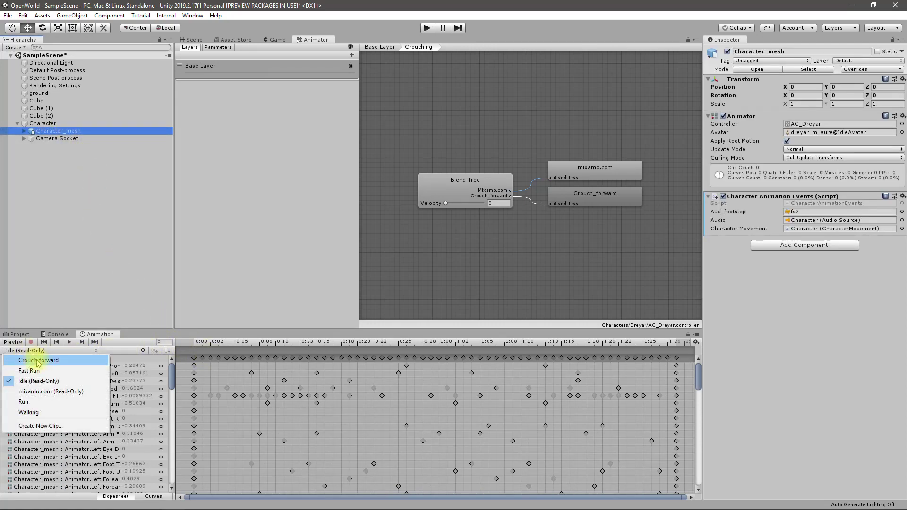
click(286, 350)
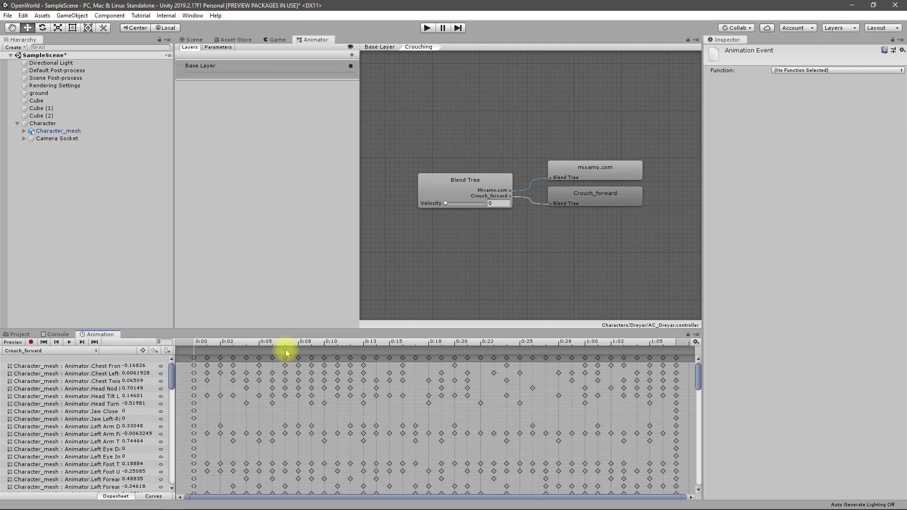
click(796, 72)
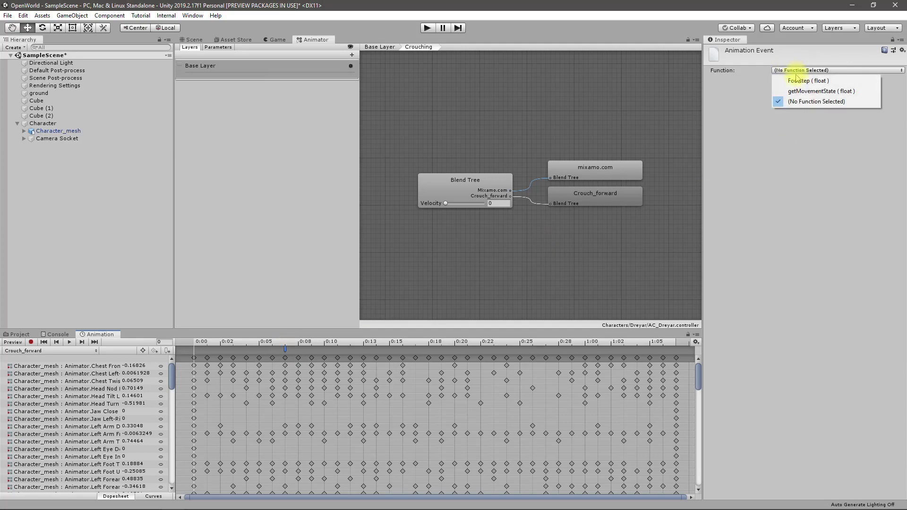
click(822, 81)
click(796, 93)
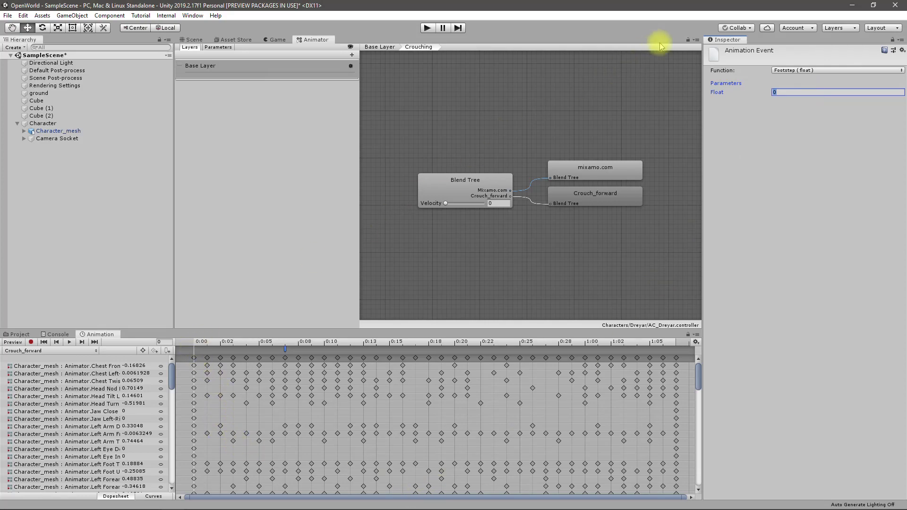
click(45, 124)
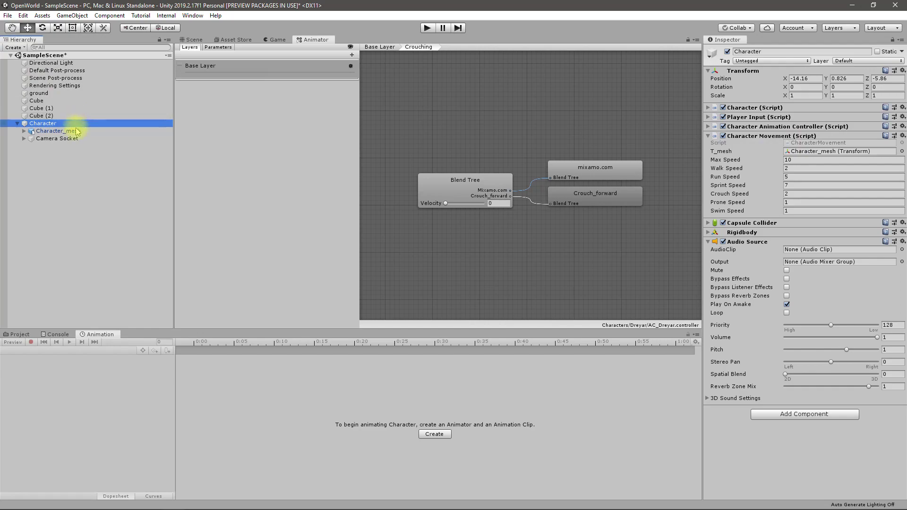
Open CharacterAnimationEvents.cs and examine getMovementState and Footstep's targetwalkSpeed parameter
click(61, 131)
double_click(804, 204)
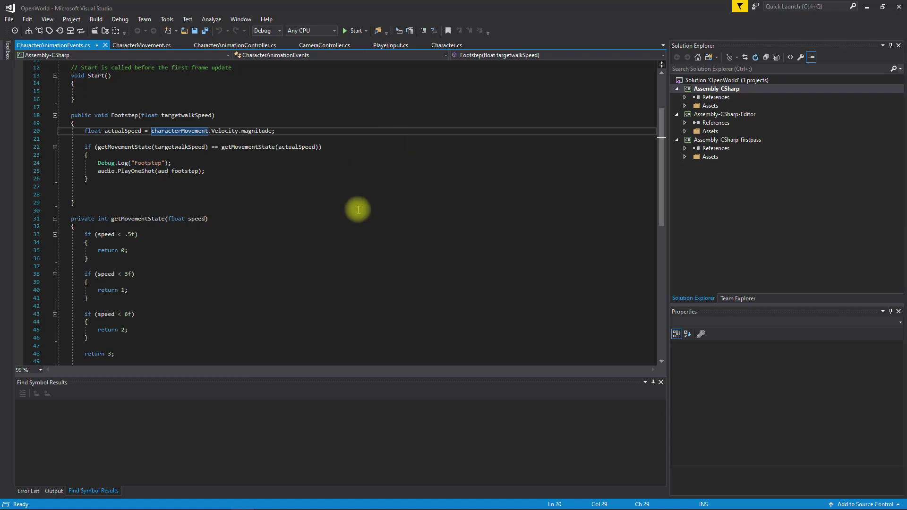
click(145, 218)
scroll(202, 234, down, 6)
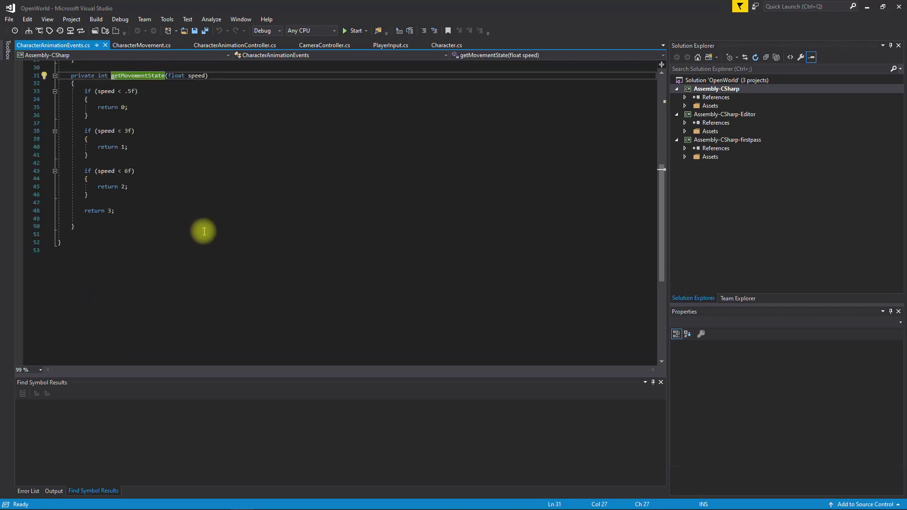
scroll(206, 234, up, 9)
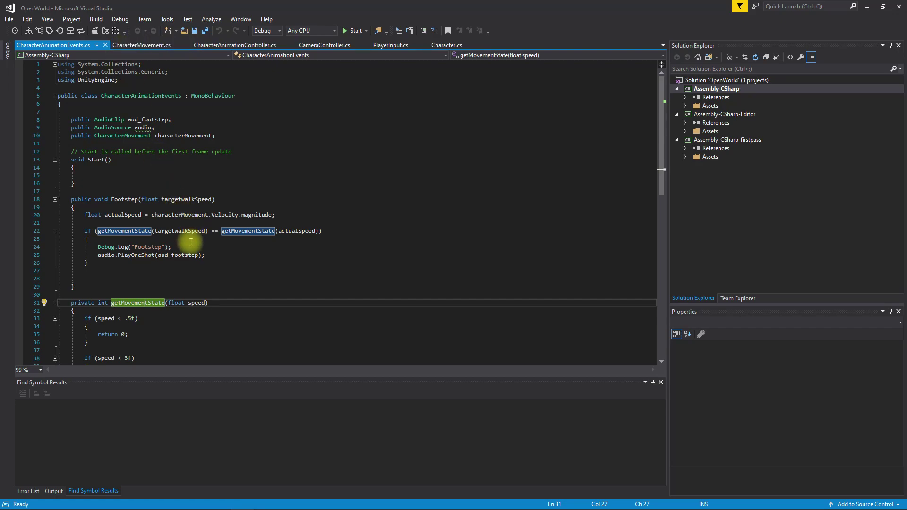
double_click(183, 199)
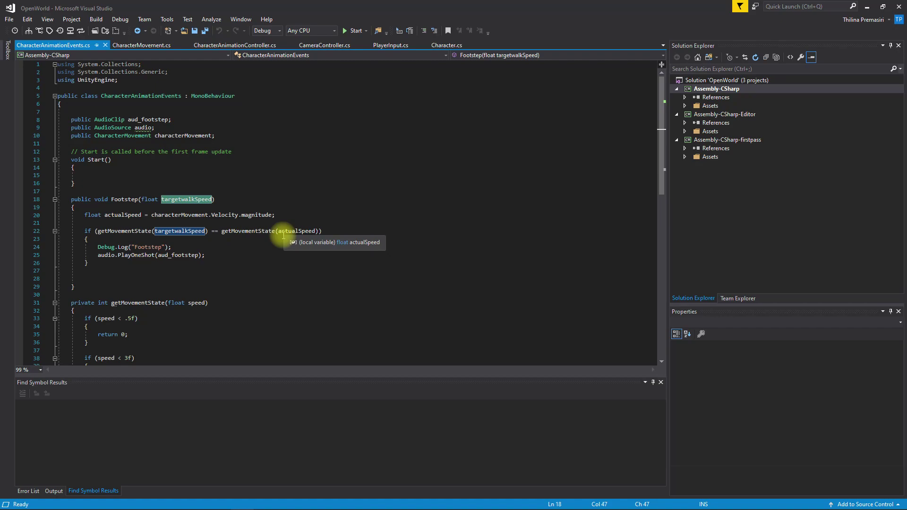
Set the first Crouch_forward Footstep event's float to 2 and scrub the clip's timeline
key(alt+Tab)
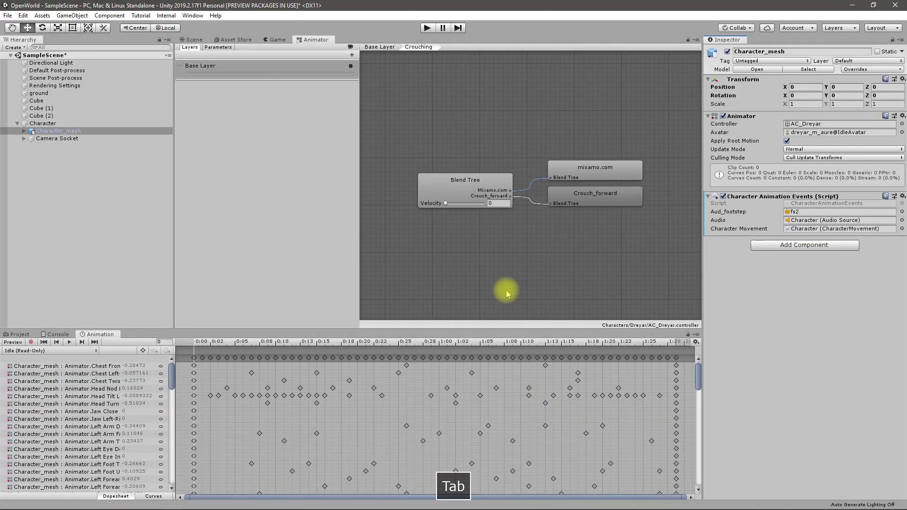
click(52, 138)
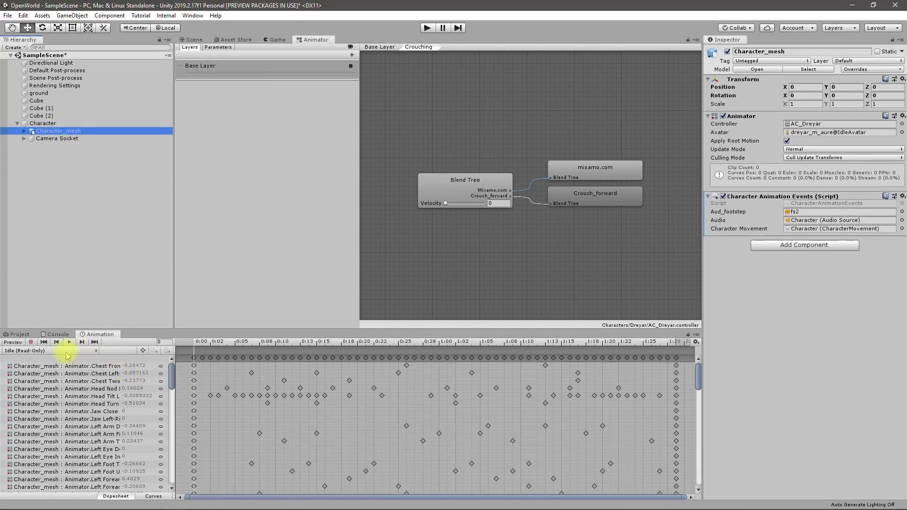
click(39, 351)
click(42, 360)
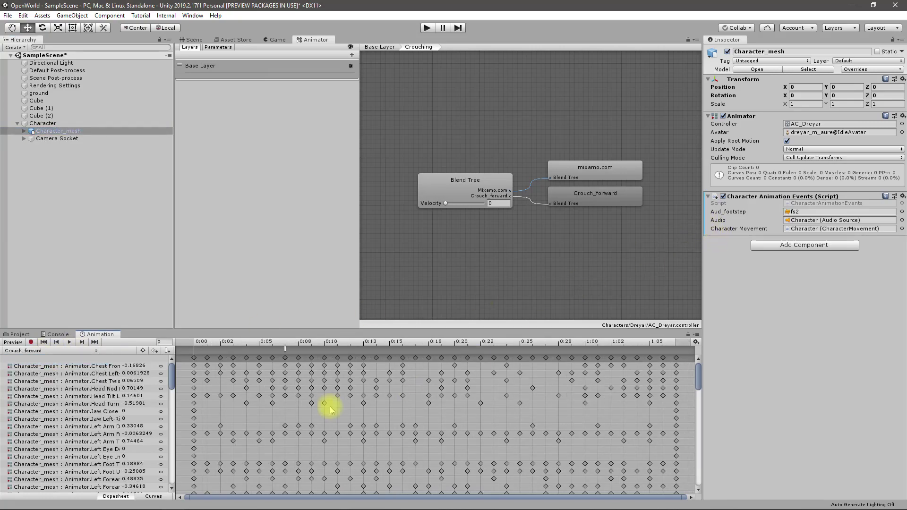
click(285, 350)
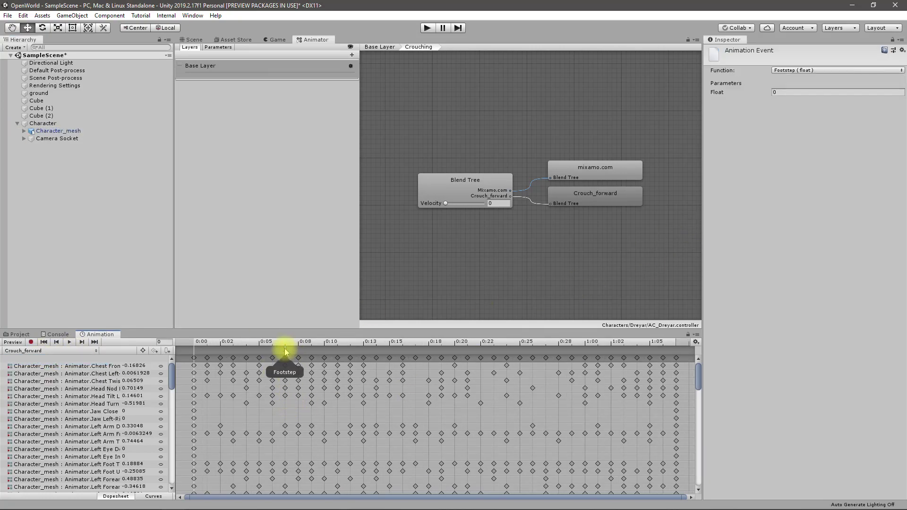
click(784, 93)
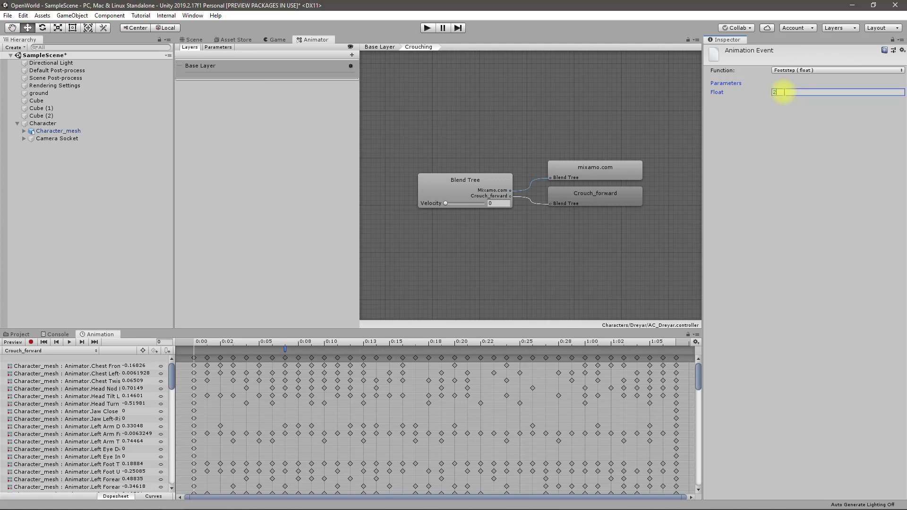
text(2)
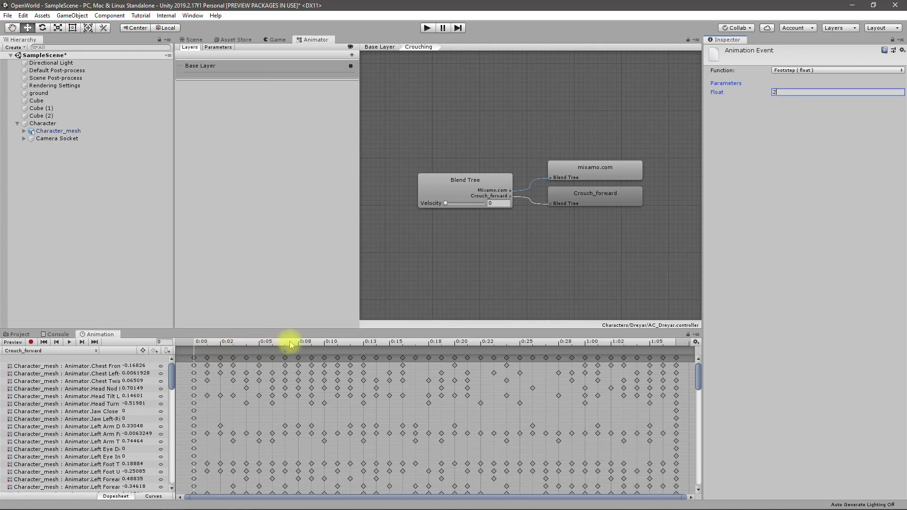
mouse_move(291, 344)
mouse_down()
mouse_move(561, 343)
mouse_move(520, 352)
mouse_up()
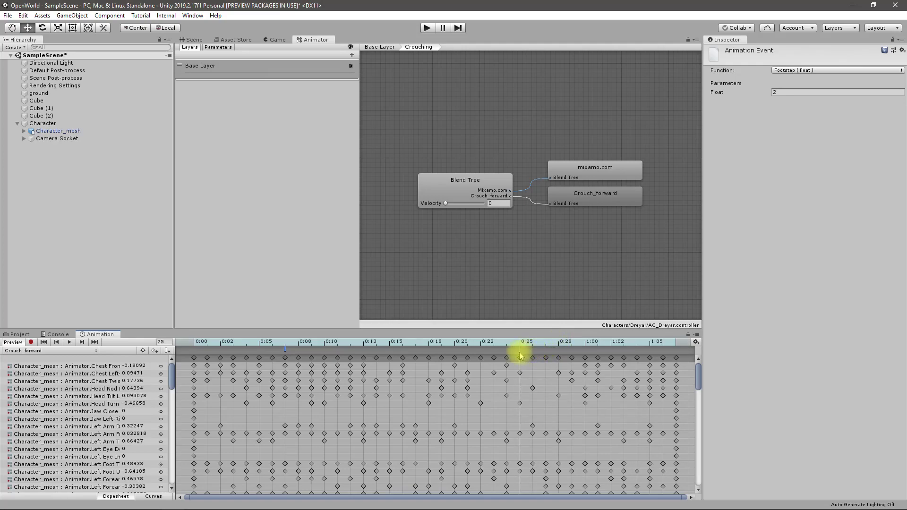
Set the second Crouch_forward event near 0:25 to Footstep with float 2, then enter Play mode
click(194, 350)
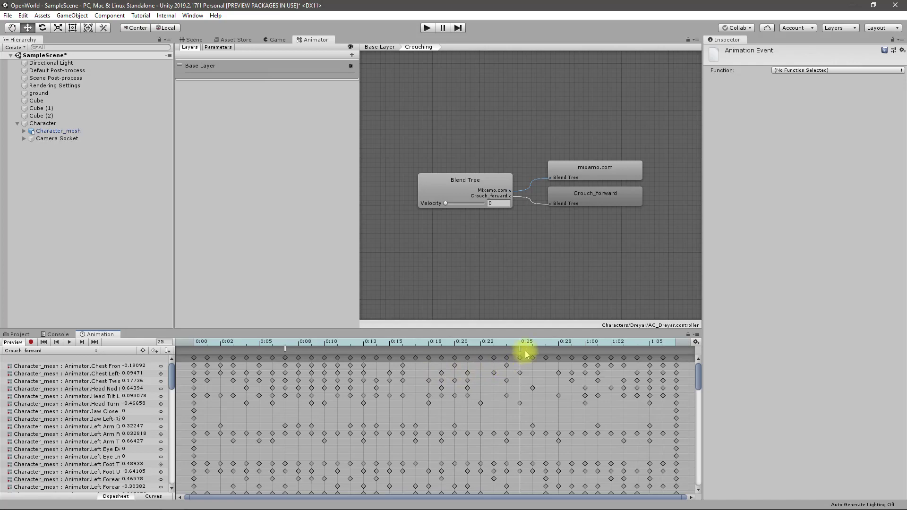
click(790, 70)
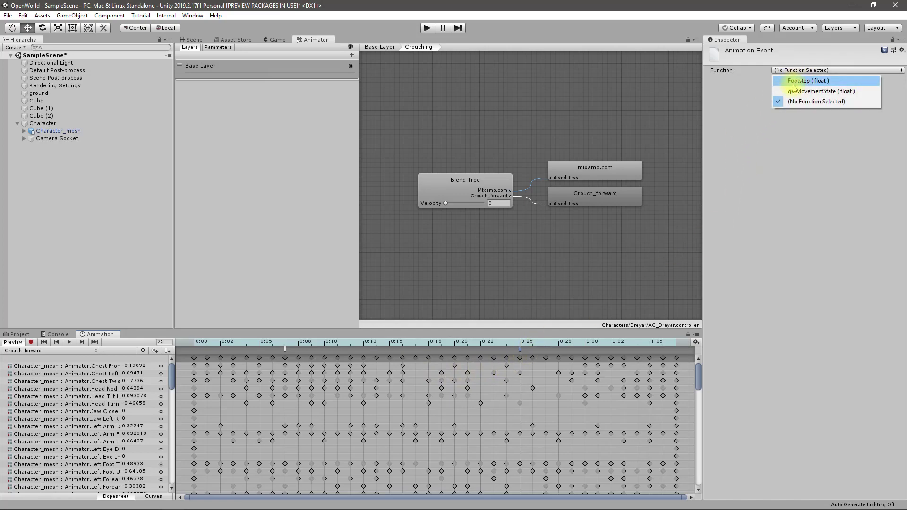
click(793, 84)
text(2)
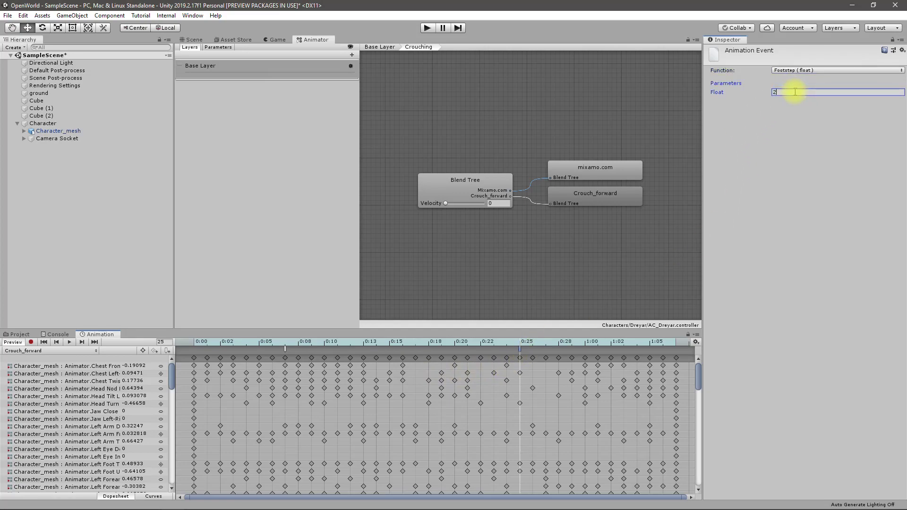
click(194, 40)
click(426, 28)
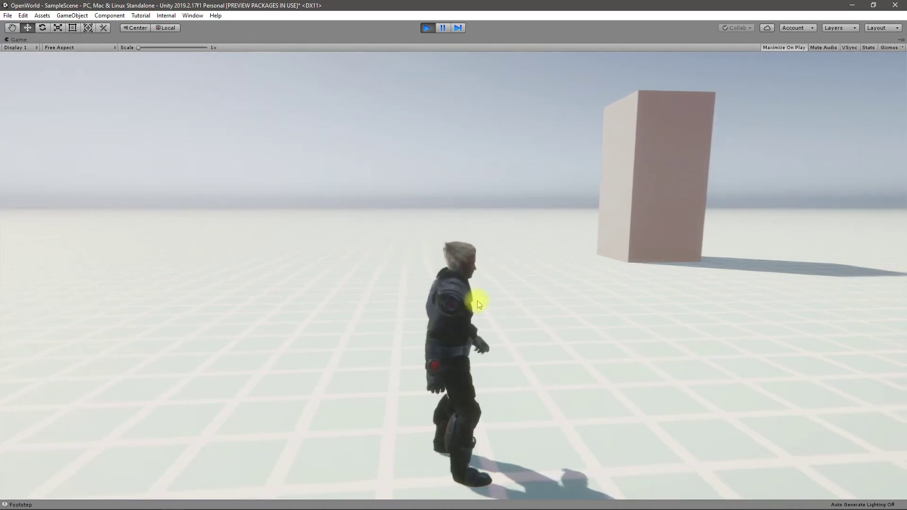
Crouch-walk the character with C to trigger footstep sounds, then stop playing with Ctrl+P
key(c)
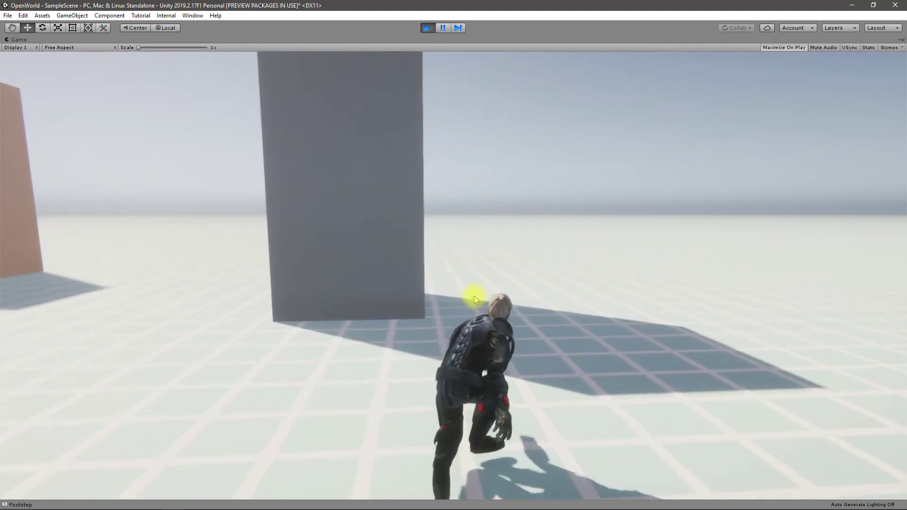
key(ctrl+p)
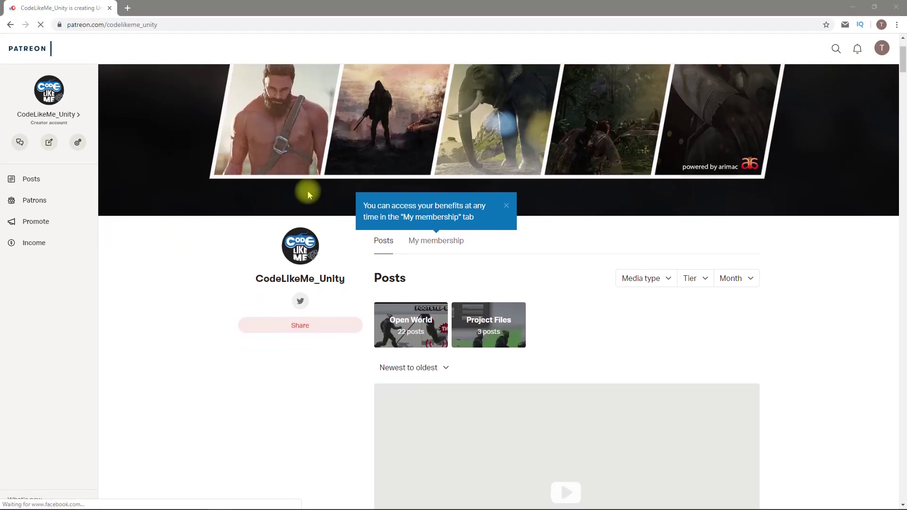
scroll(299, 226, down, 3)
scroll(297, 221, down, 2)
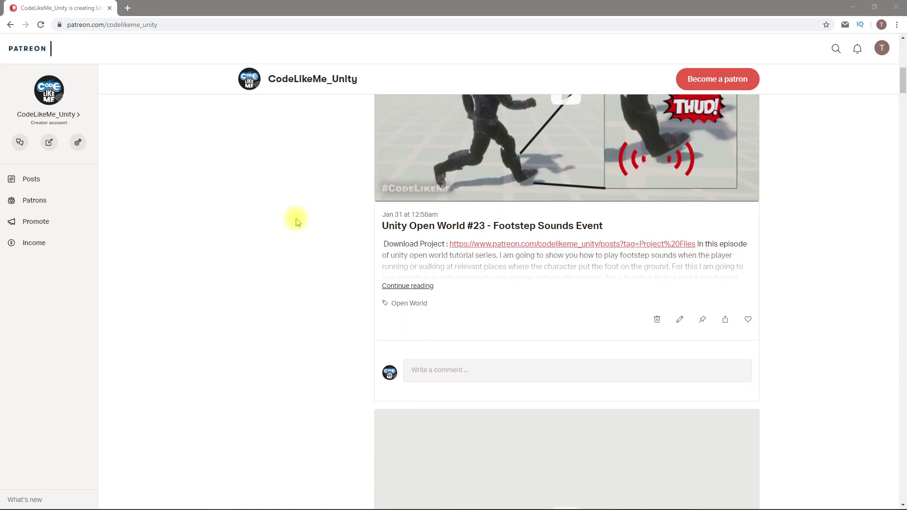
scroll(297, 221, down, 2)
scroll(294, 220, down, 2)
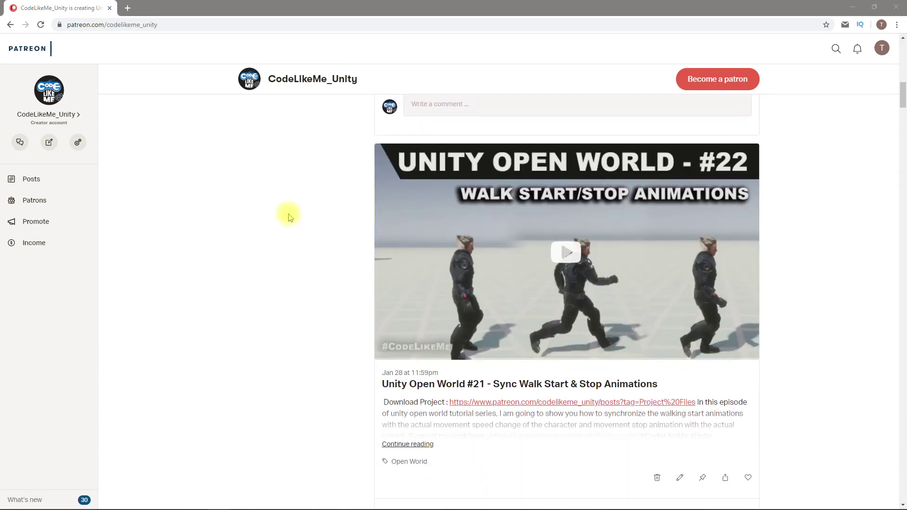
scroll(289, 217, down, 2)
scroll(287, 215, down, 1)
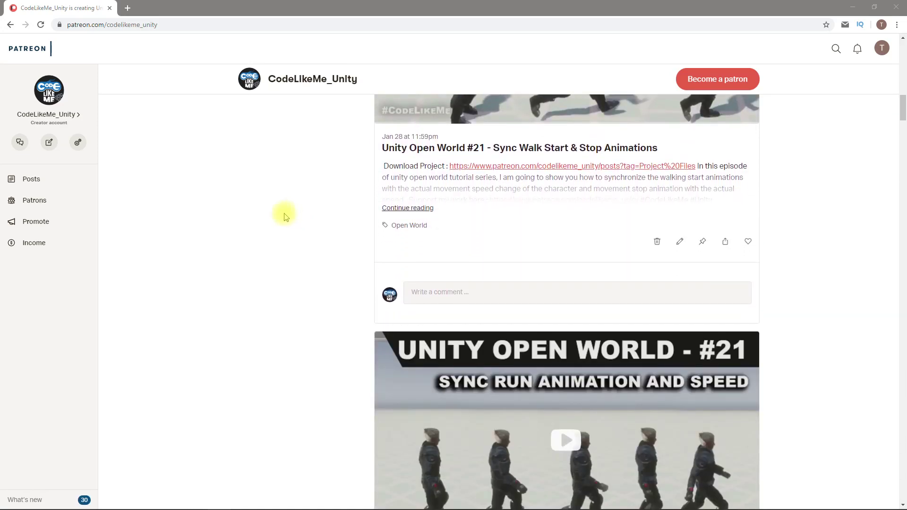
scroll(284, 216, down, 2)
scroll(282, 211, down, 3)
scroll(282, 212, down, 1)
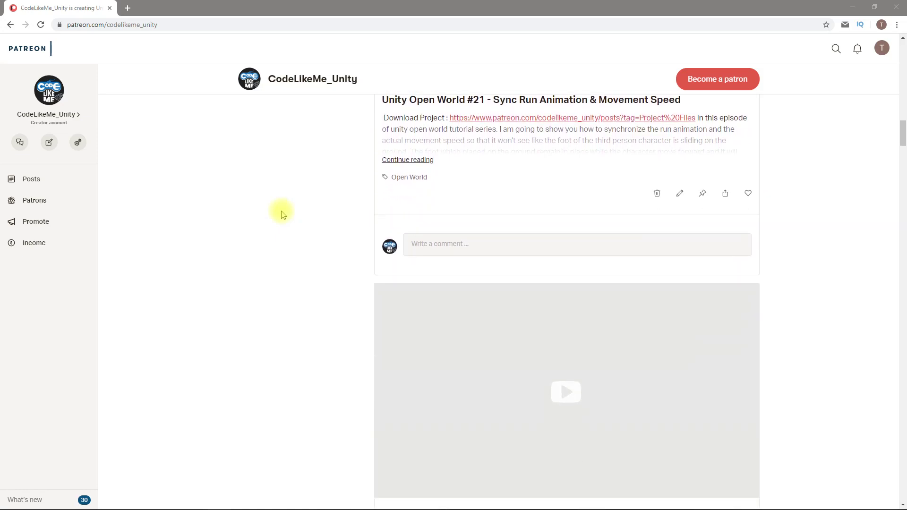
scroll(280, 212, up, 3)
scroll(278, 213, down, 2)
scroll(277, 214, up, 1)
scroll(278, 216, up, 3)
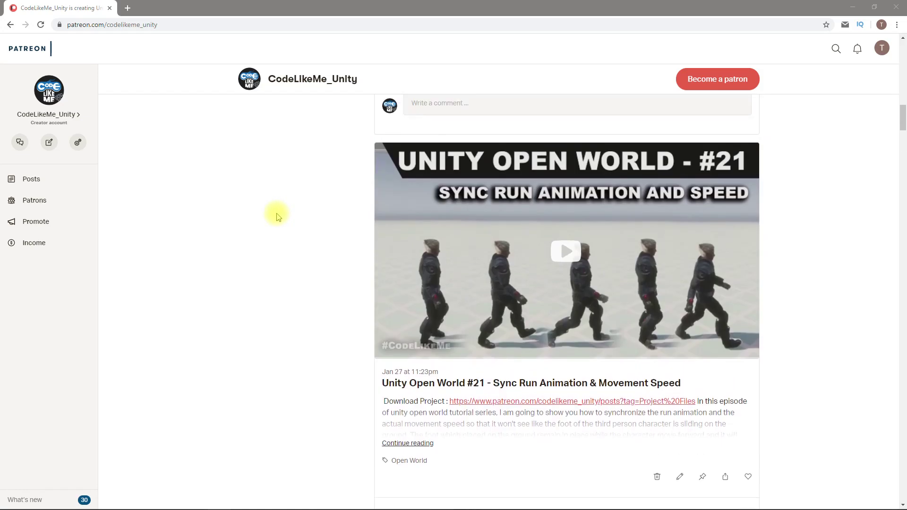
scroll(277, 216, up, 1)
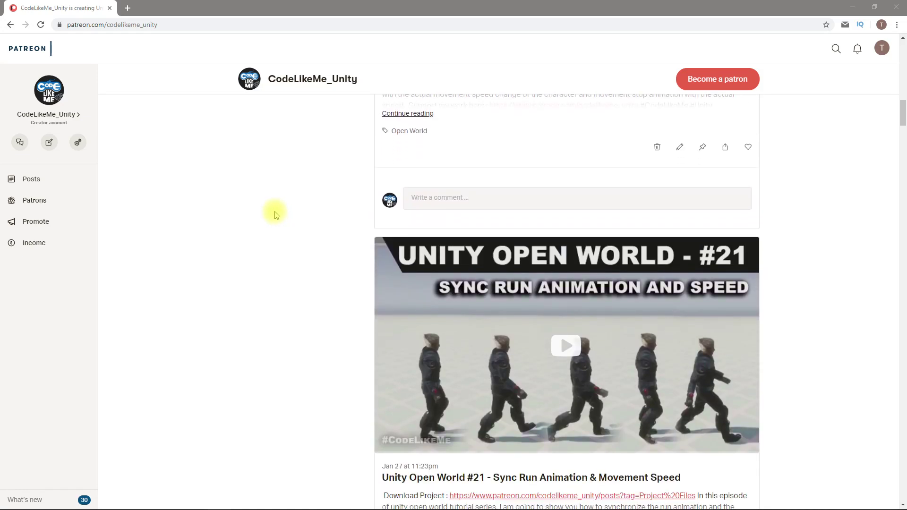
scroll(273, 212, down, 3)
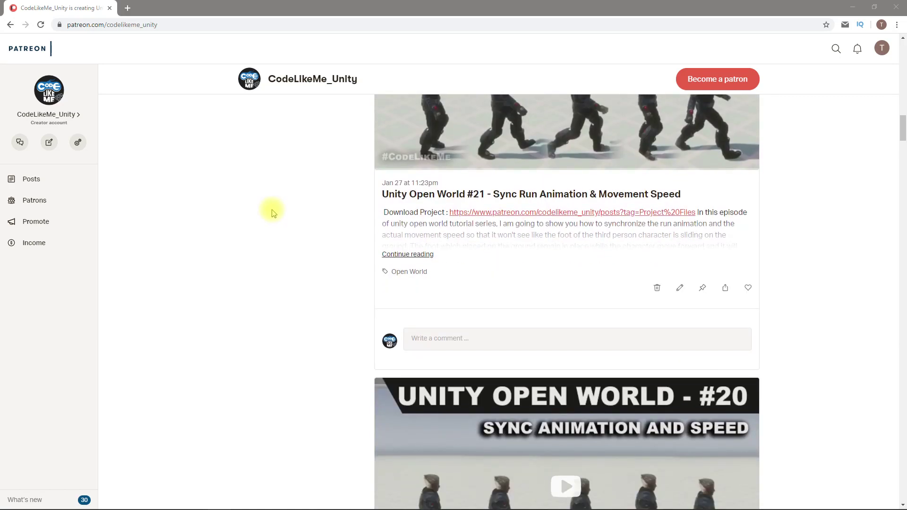
scroll(273, 212, down, 2)
scroll(274, 213, down, 2)
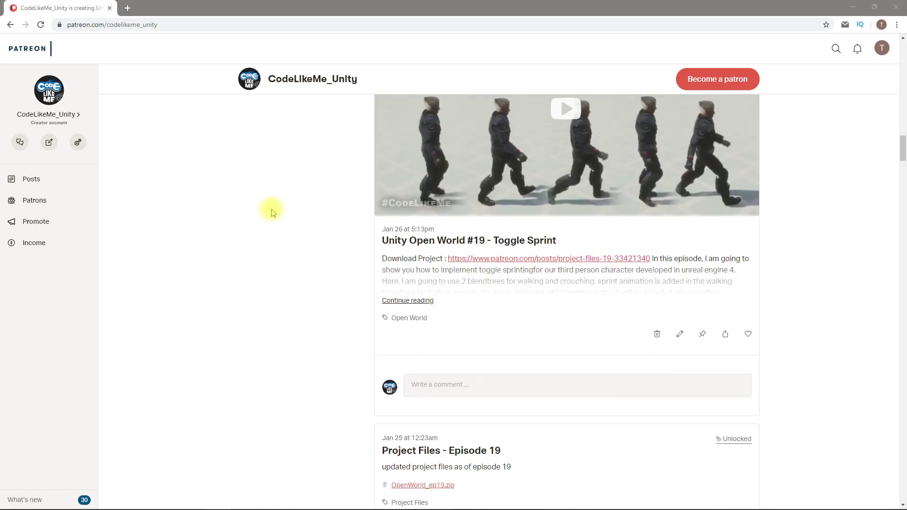
scroll(272, 212, up, 3)
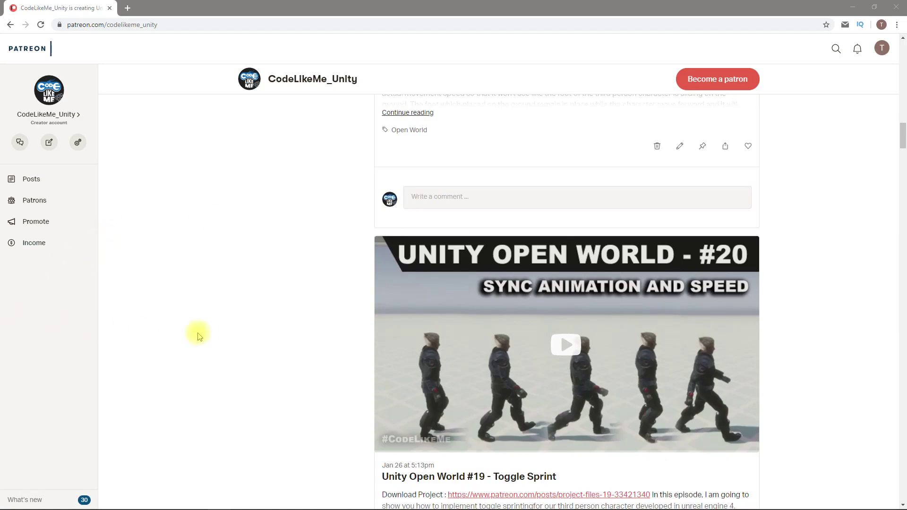
scroll(198, 336, down, 3)
scroll(213, 328, down, 3)
scroll(213, 328, down, 2)
scroll(213, 328, down, 2)
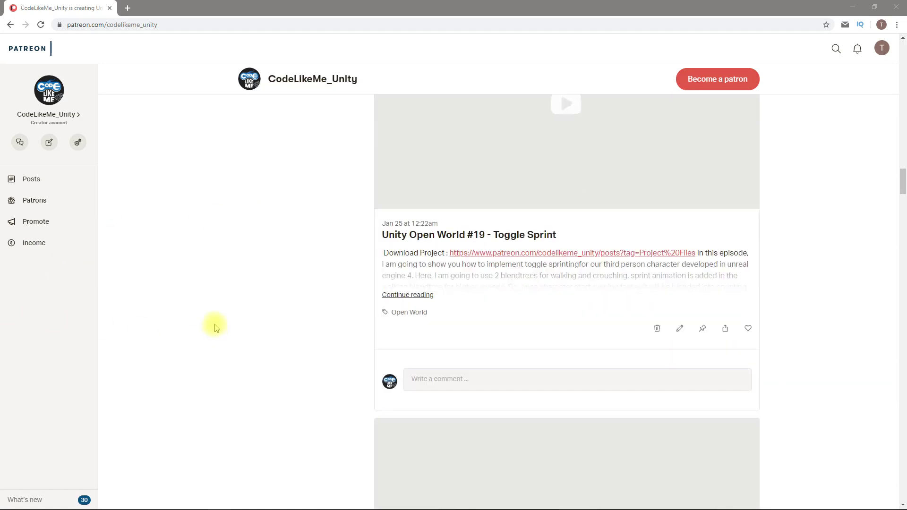